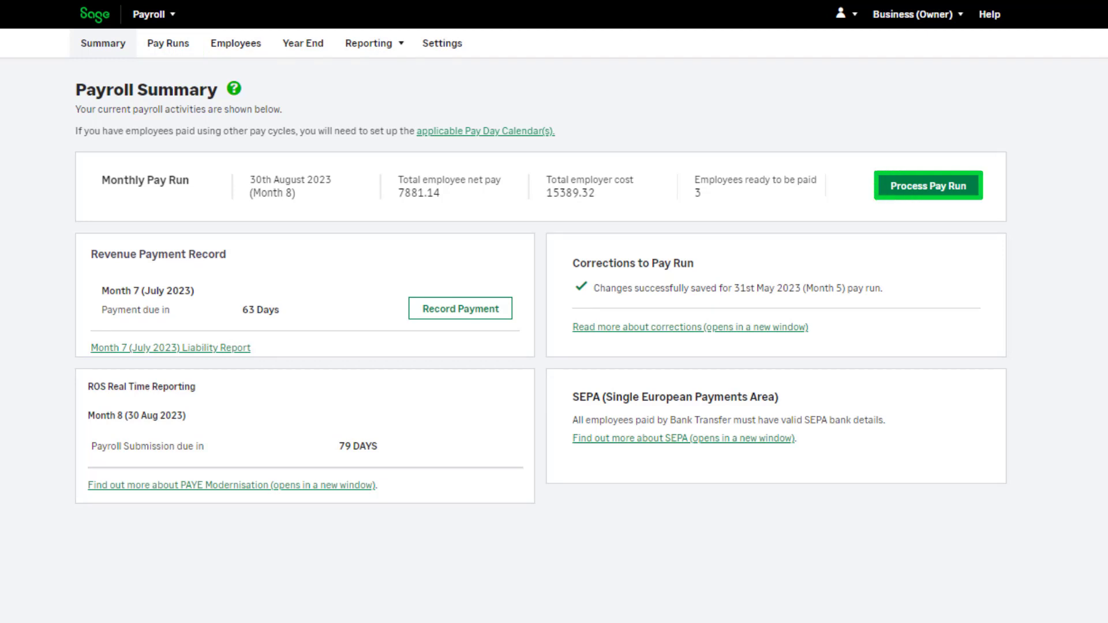
Start processing the monthly pay run and open the August 2023 pay date calendar.
click(978, 198)
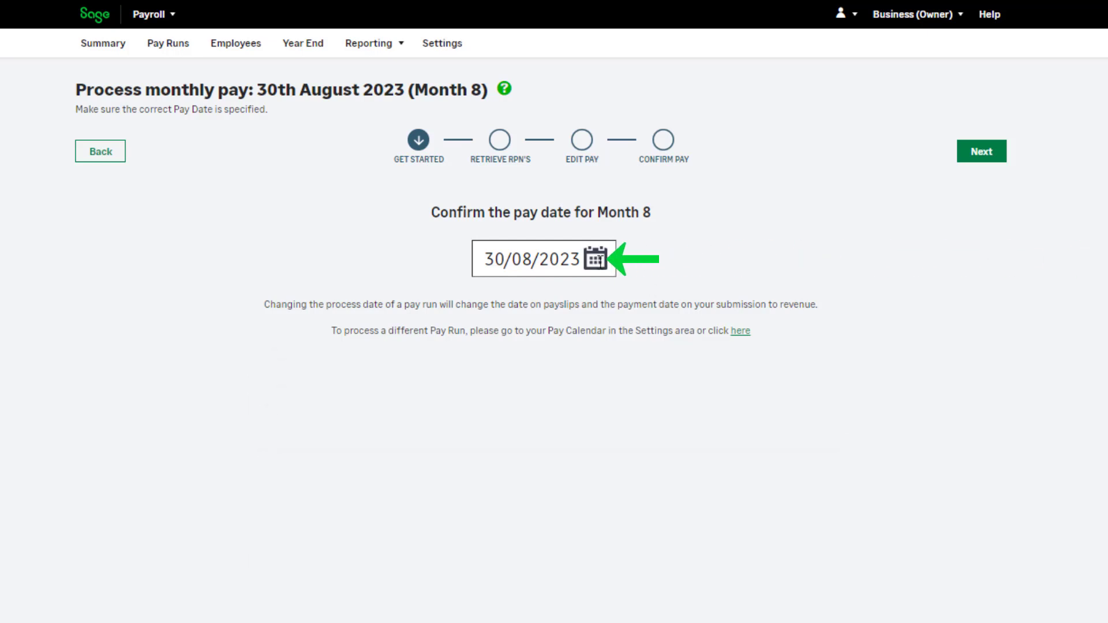
click(600, 261)
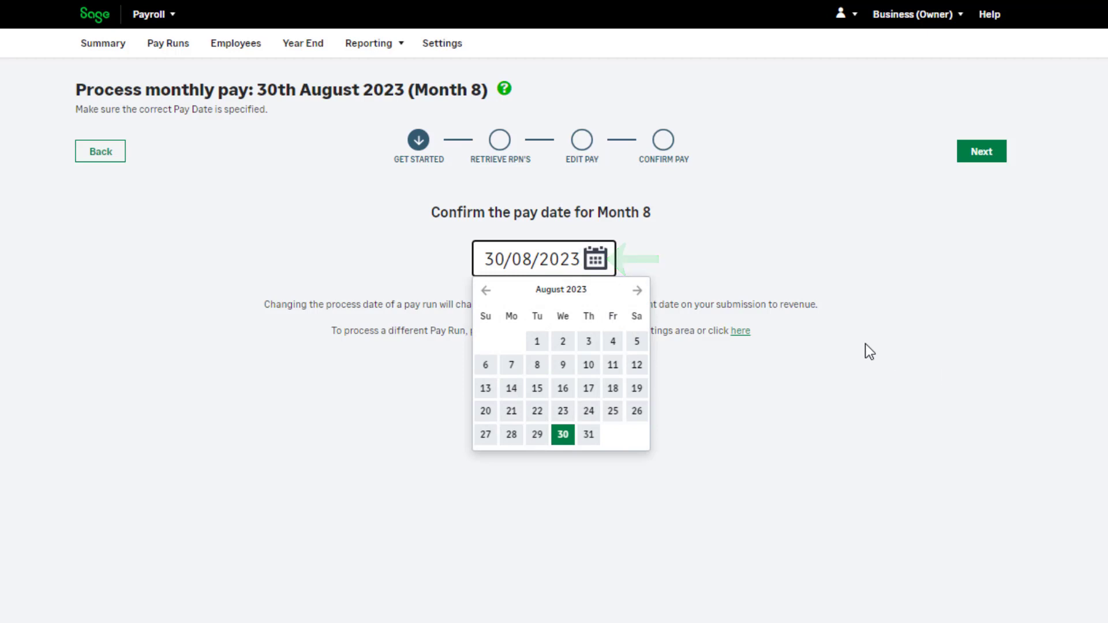
click(639, 291)
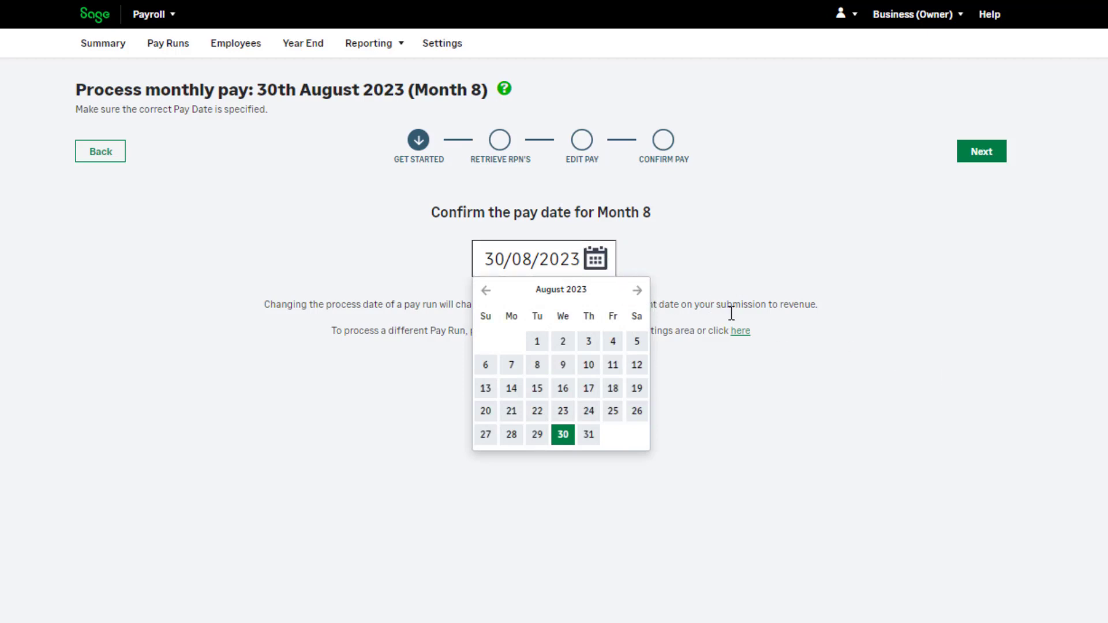
Change the monthly pay day from the 30th to the 25th in Pay Day Settings, then return to Summary.
click(1051, 387)
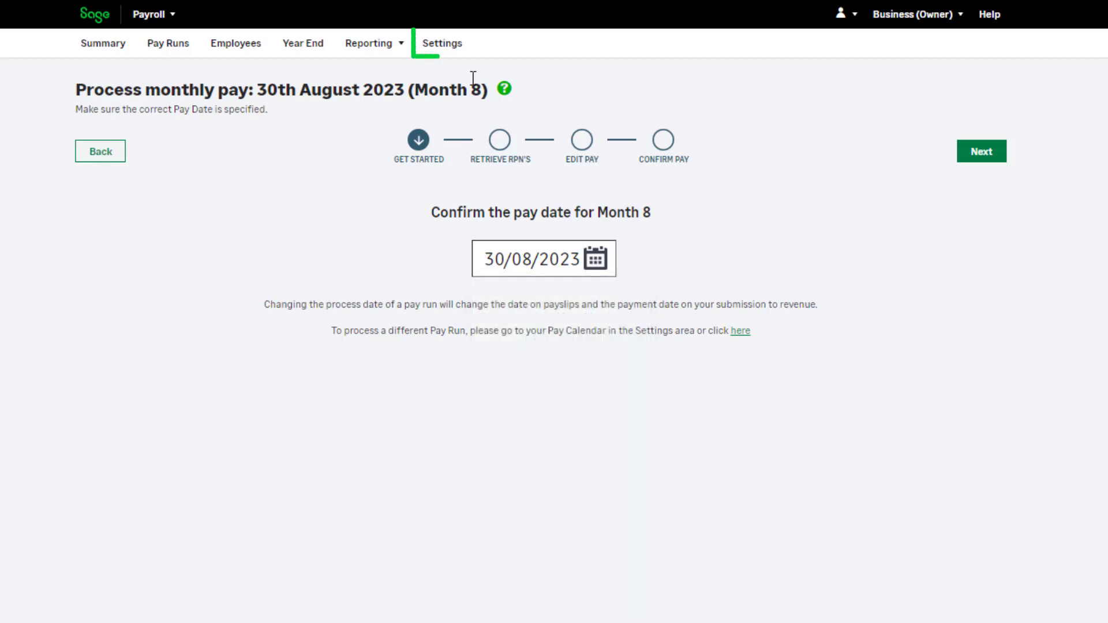
click(456, 55)
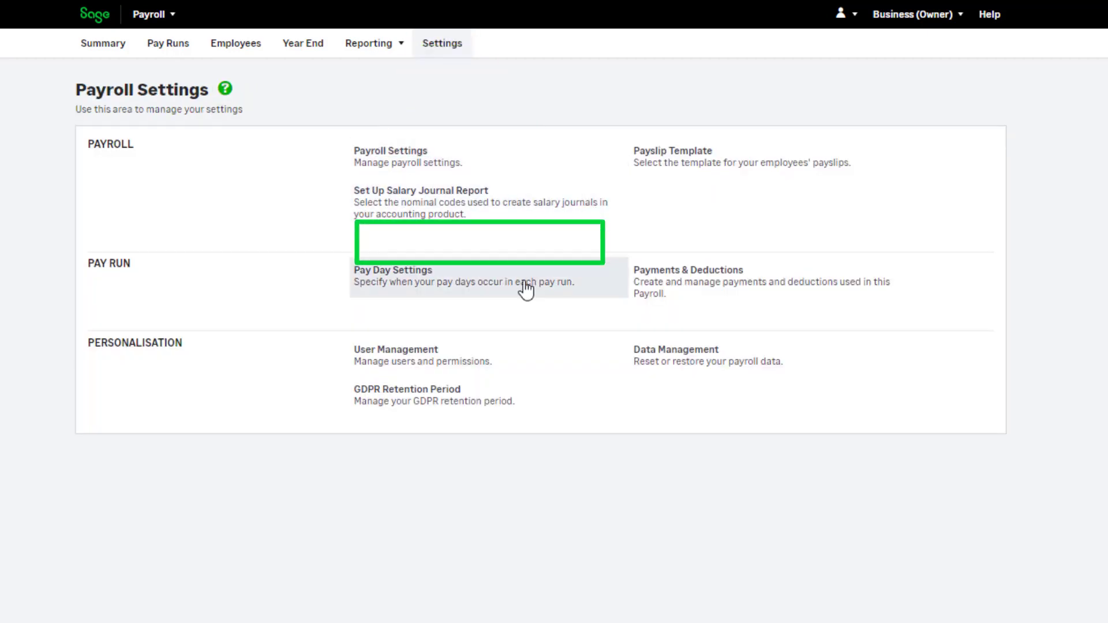
click(527, 299)
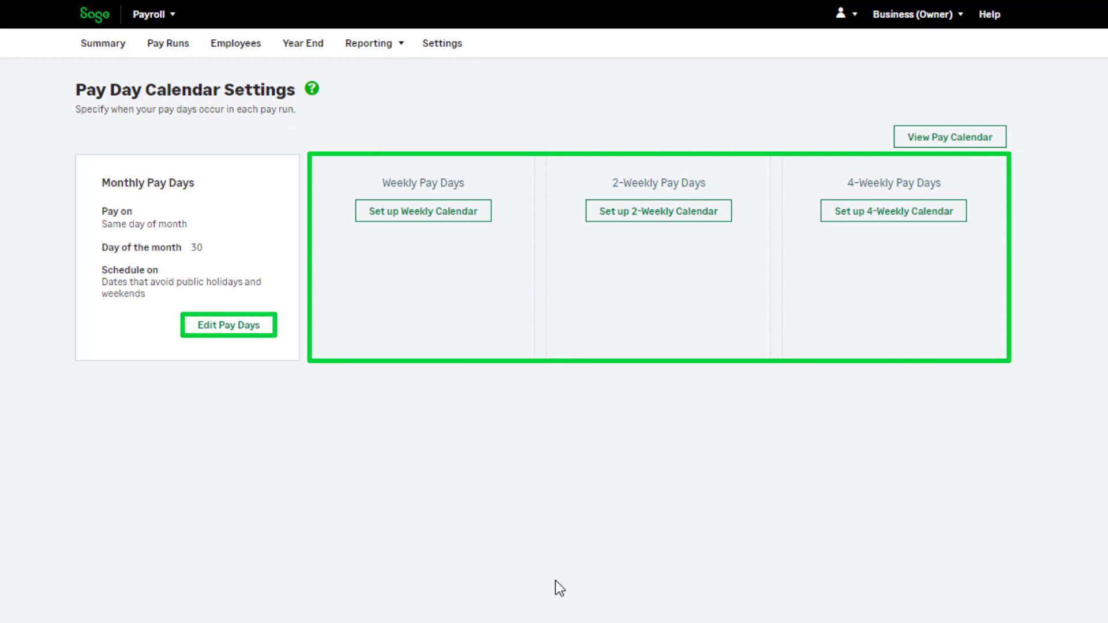
click(260, 342)
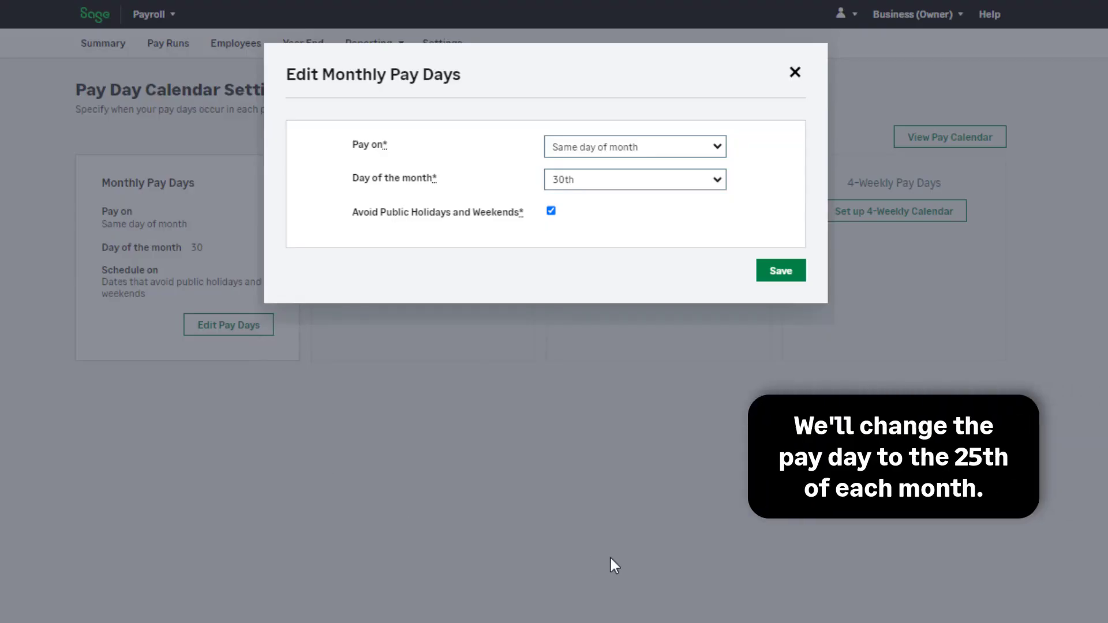
click(716, 181)
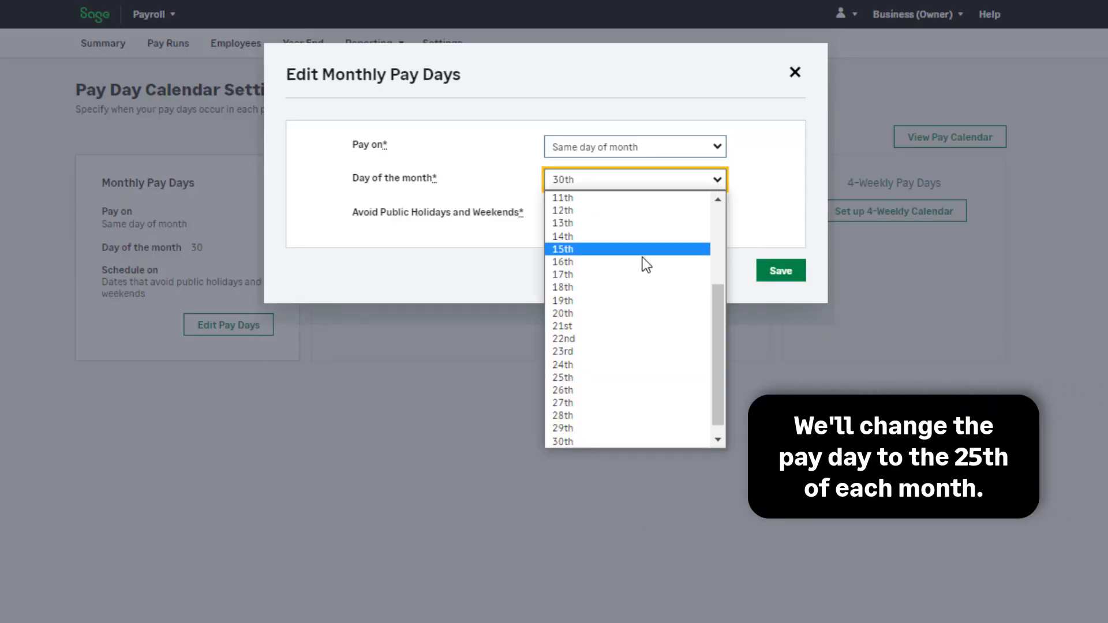
click(600, 377)
click(788, 279)
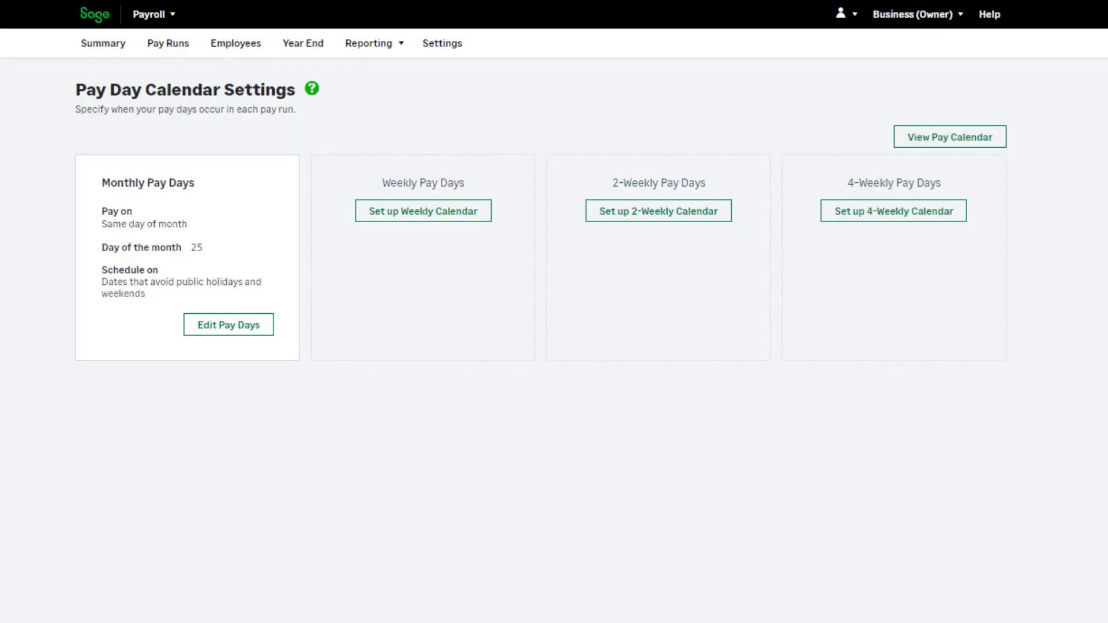
click(124, 48)
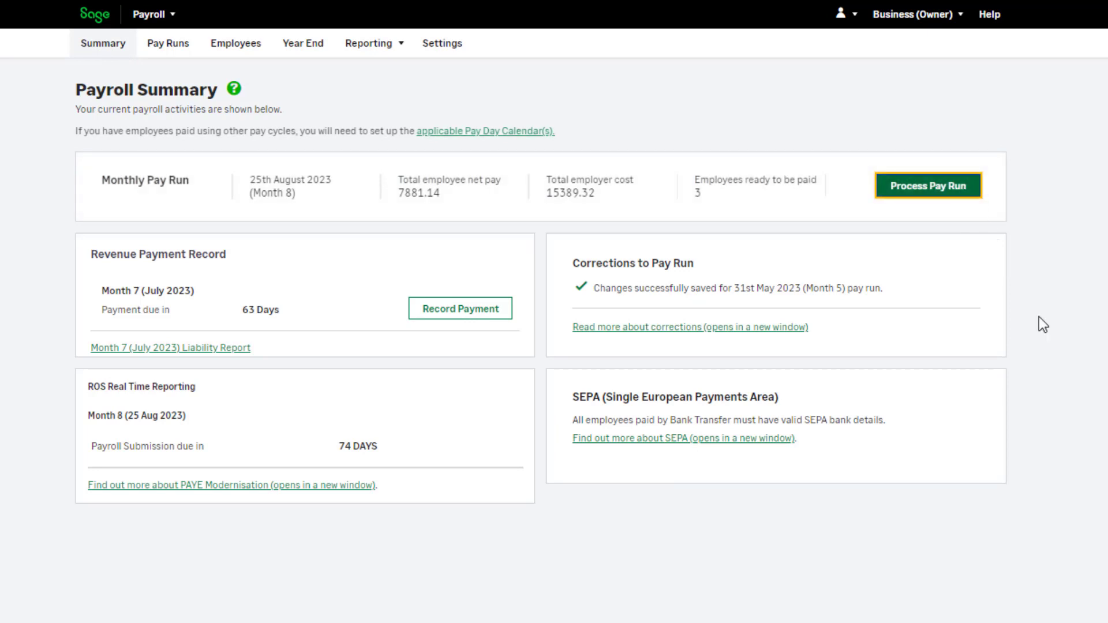
Start the 25th August 2023 pay run and confirm the pay date to reach RPN retrieval.
click(962, 190)
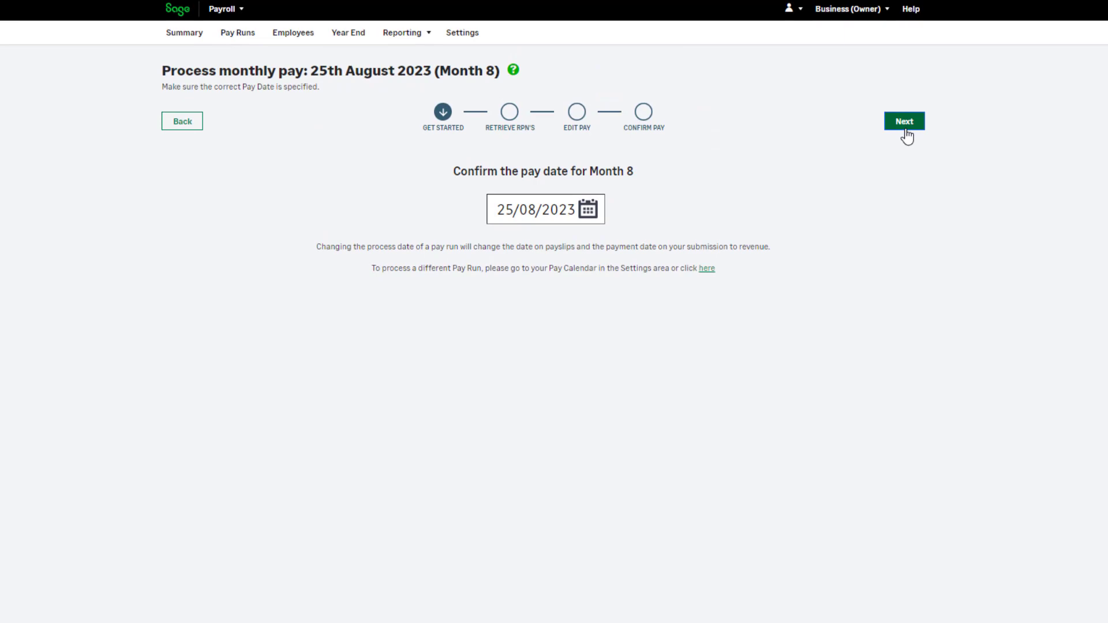
click(905, 131)
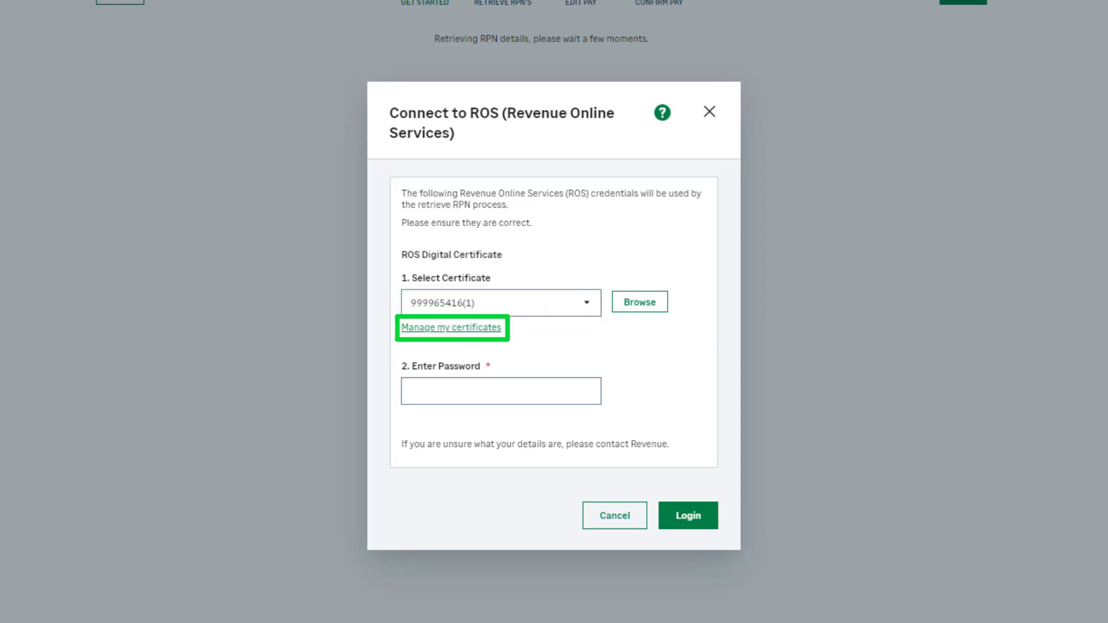
Log in to ROS with the saved digital certificate to retrieve the three employees' RPNs.
click(472, 331)
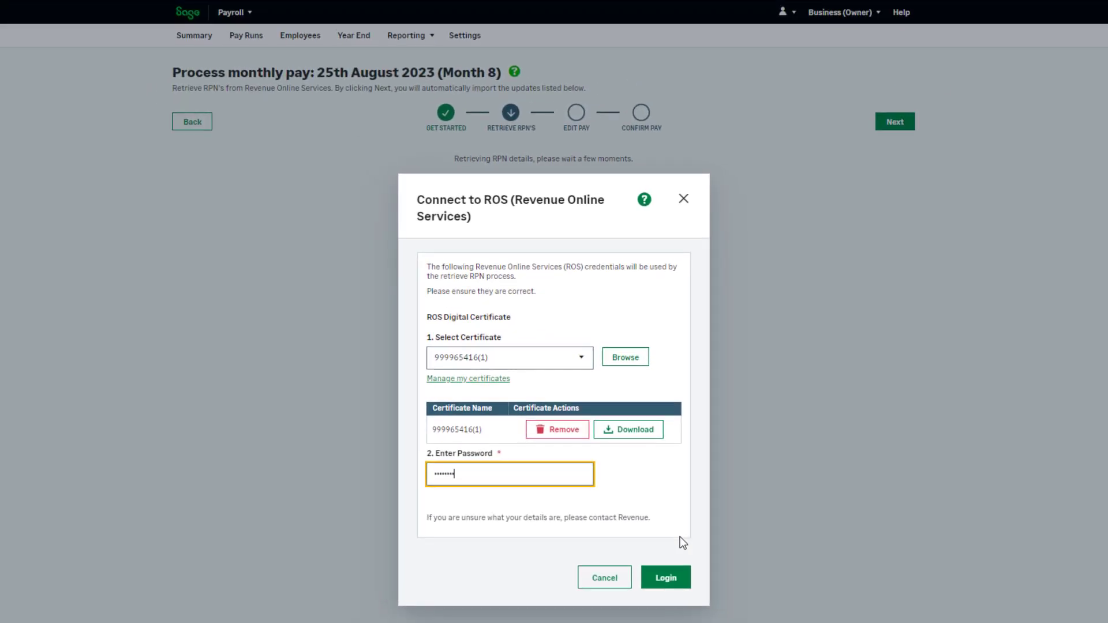
click(682, 589)
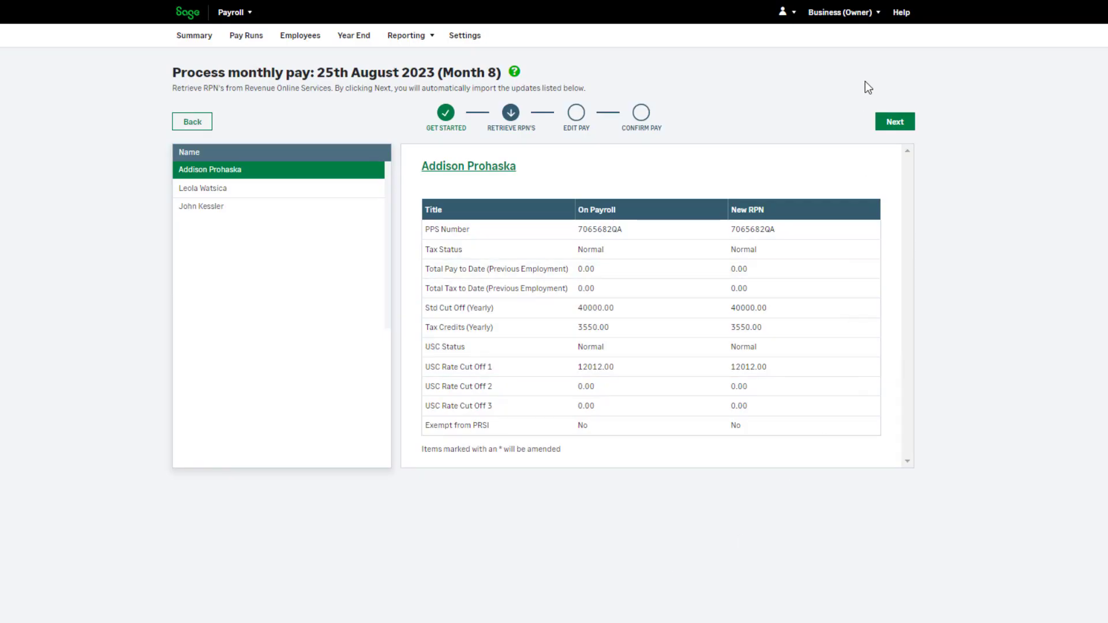
Open the Help Centre's RTR errors article under Submissions > Errors.
click(902, 17)
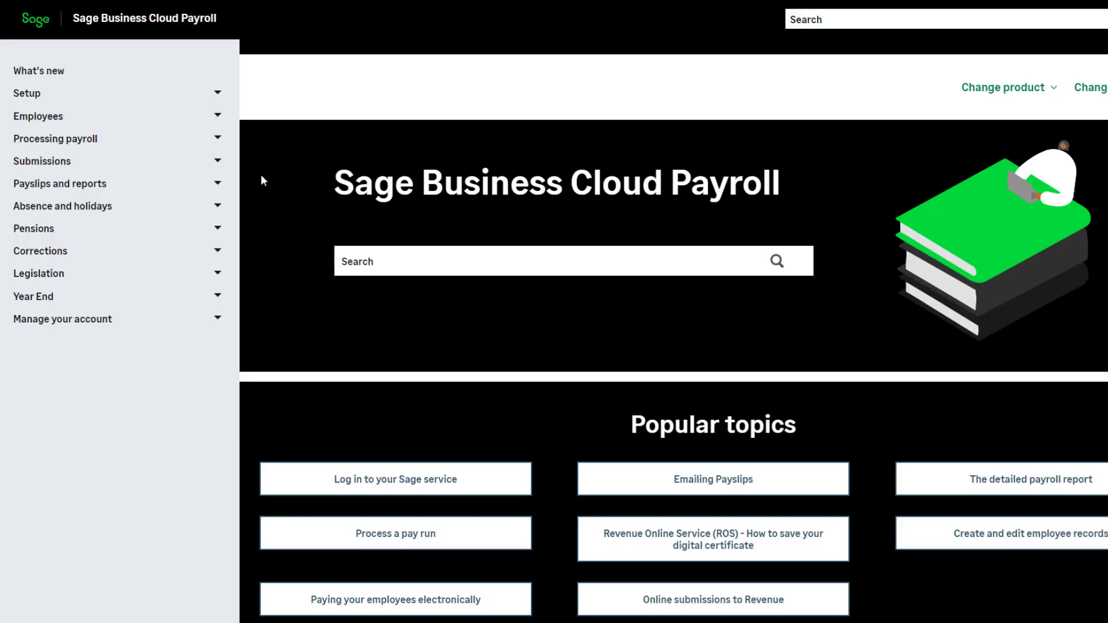
click(215, 162)
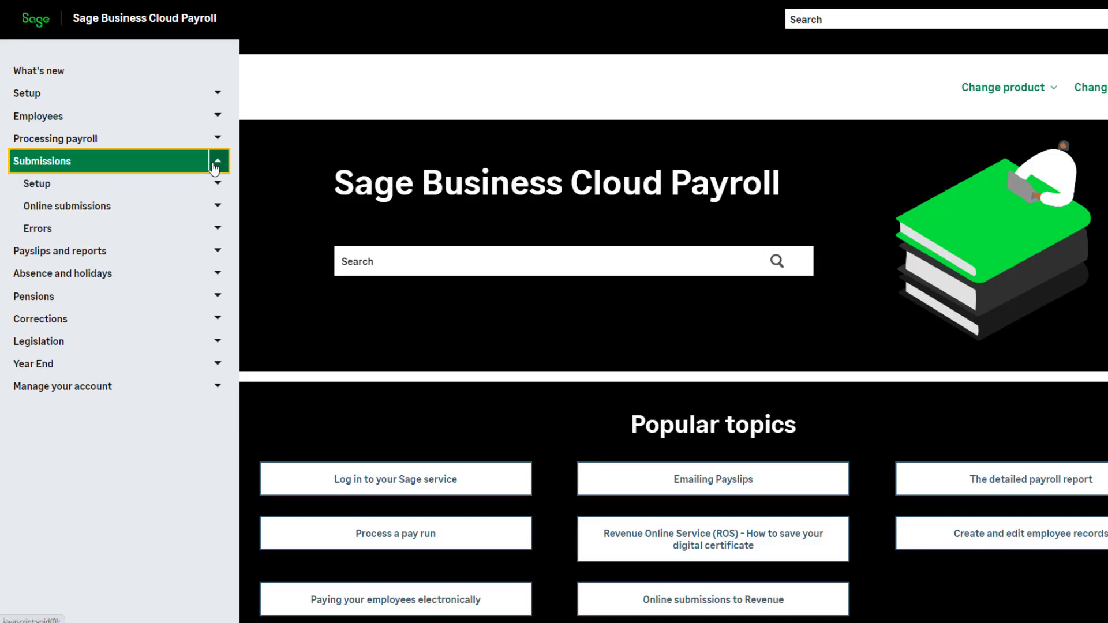
click(220, 230)
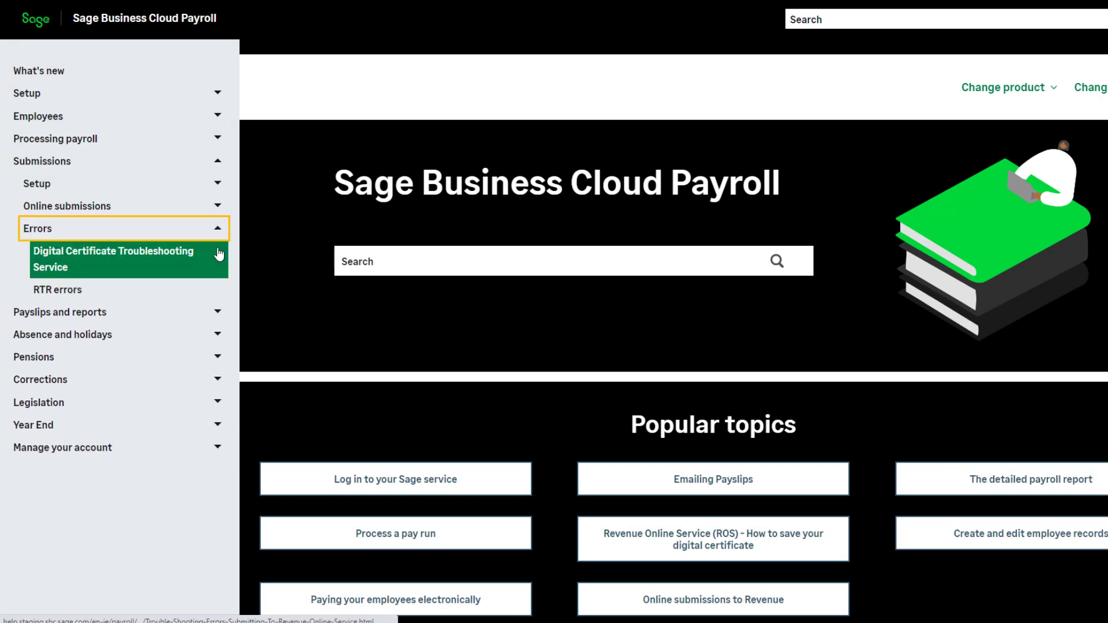
click(217, 293)
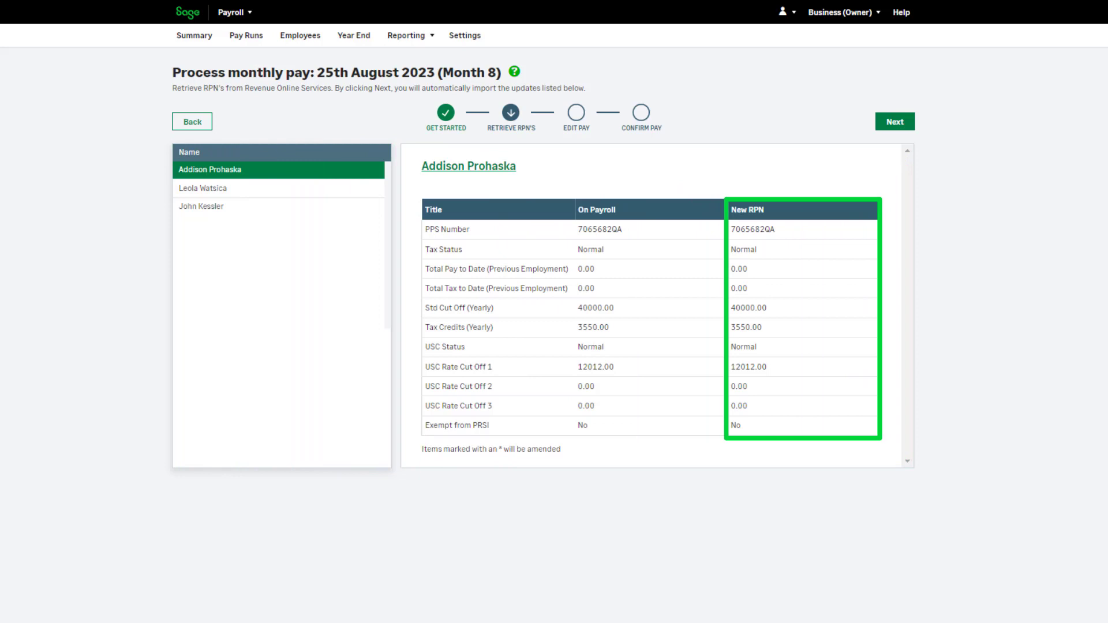
Accept the retrieved RPNs and view another employee's pay on the Edit Pay step.
click(897, 123)
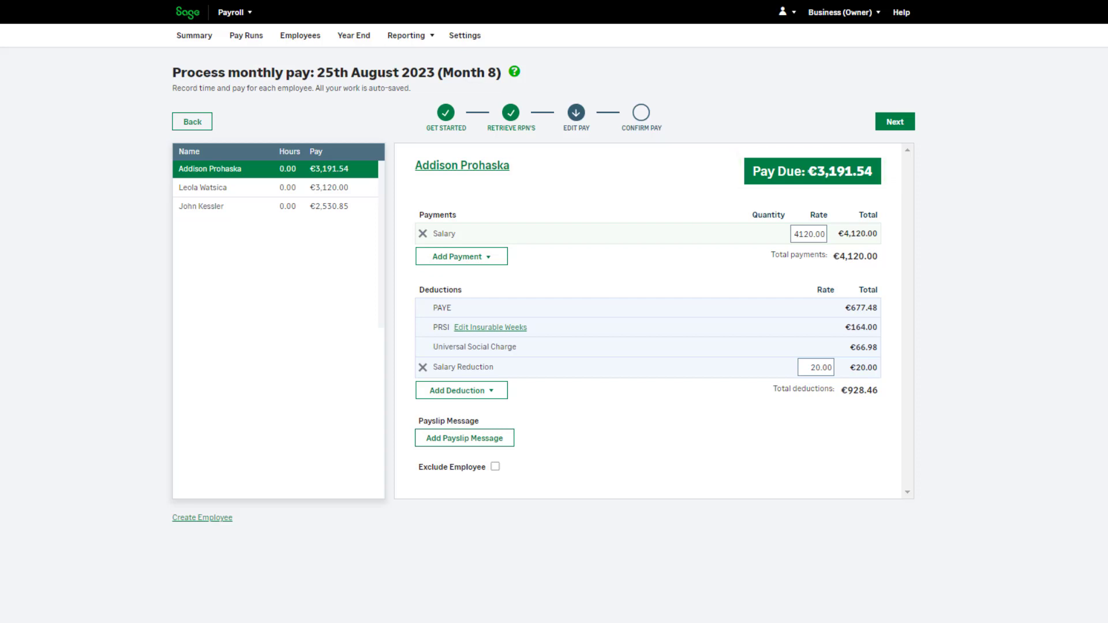
click(201, 206)
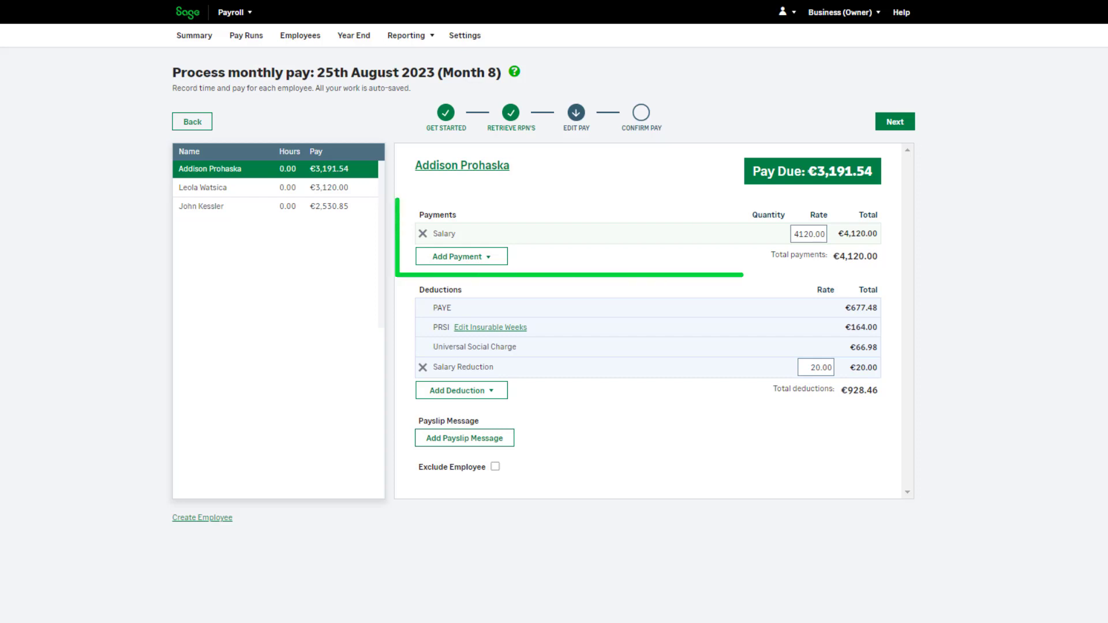
Set the first employee's salary rate to 3602 and add an Overtime Hours payment line.
click(806, 234)
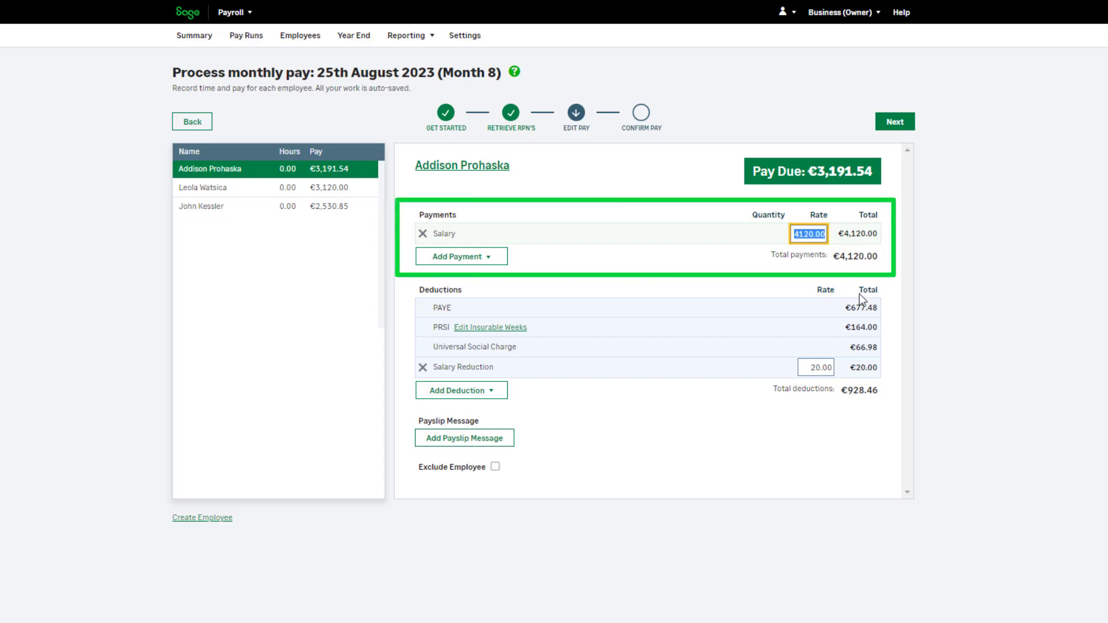
text(3602)
key(Tab)
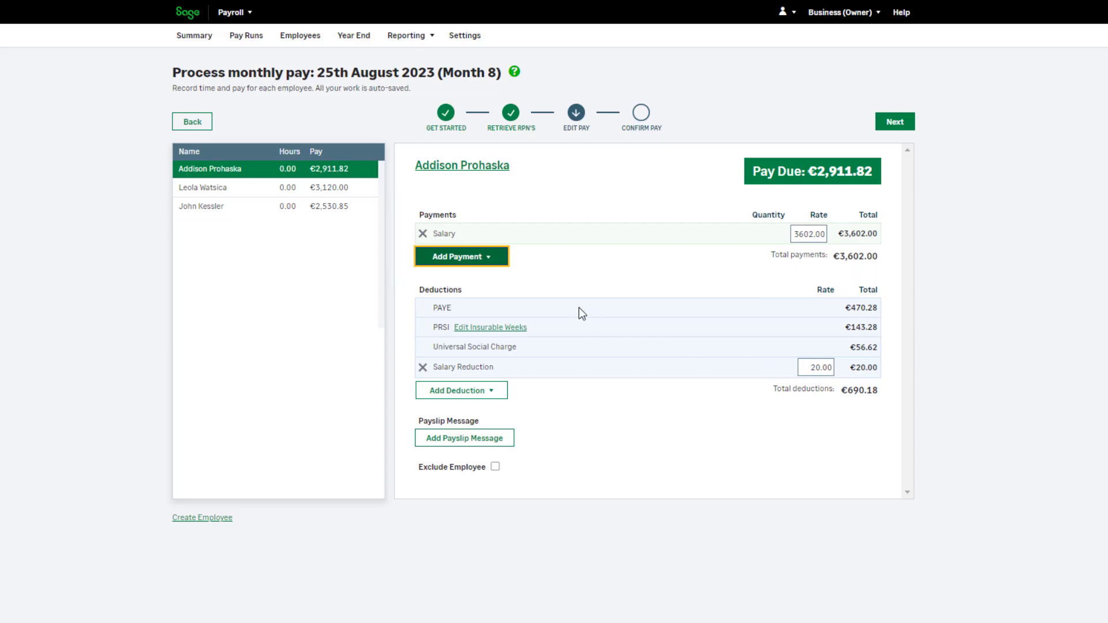
click(504, 262)
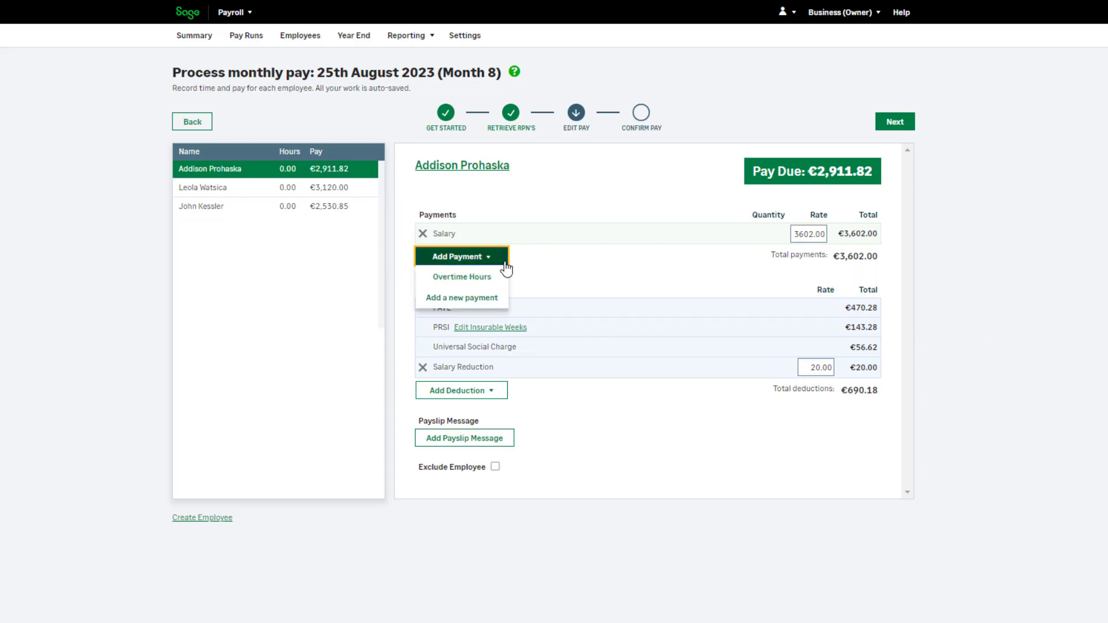
click(502, 278)
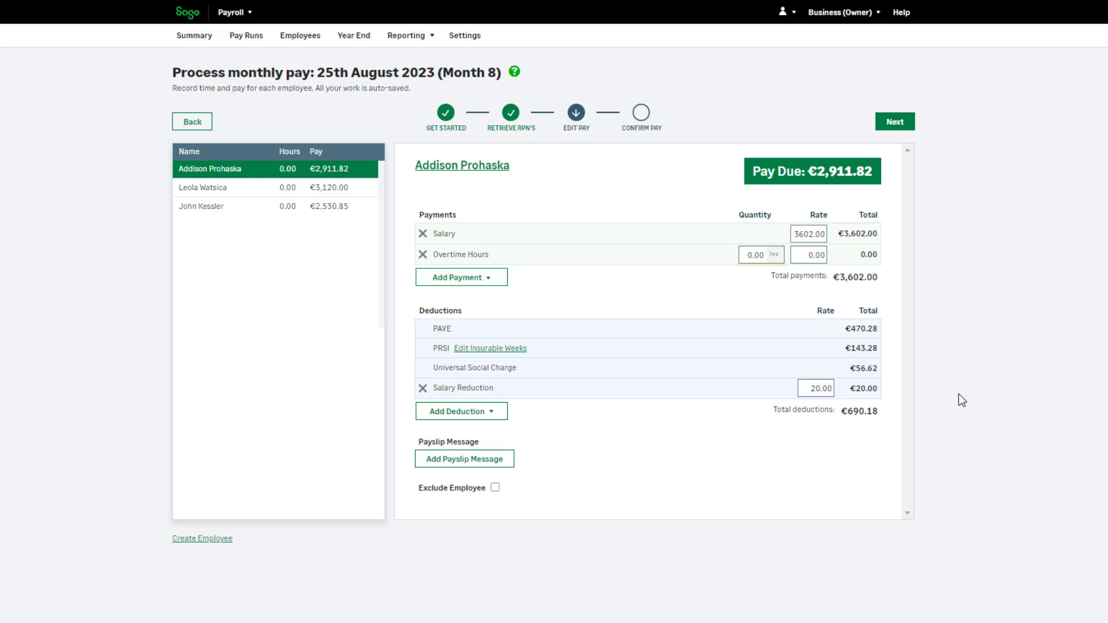
Create an Other Net Deduction under Net Deductions and apply it to the first employee at 202.
click(490, 414)
click(500, 433)
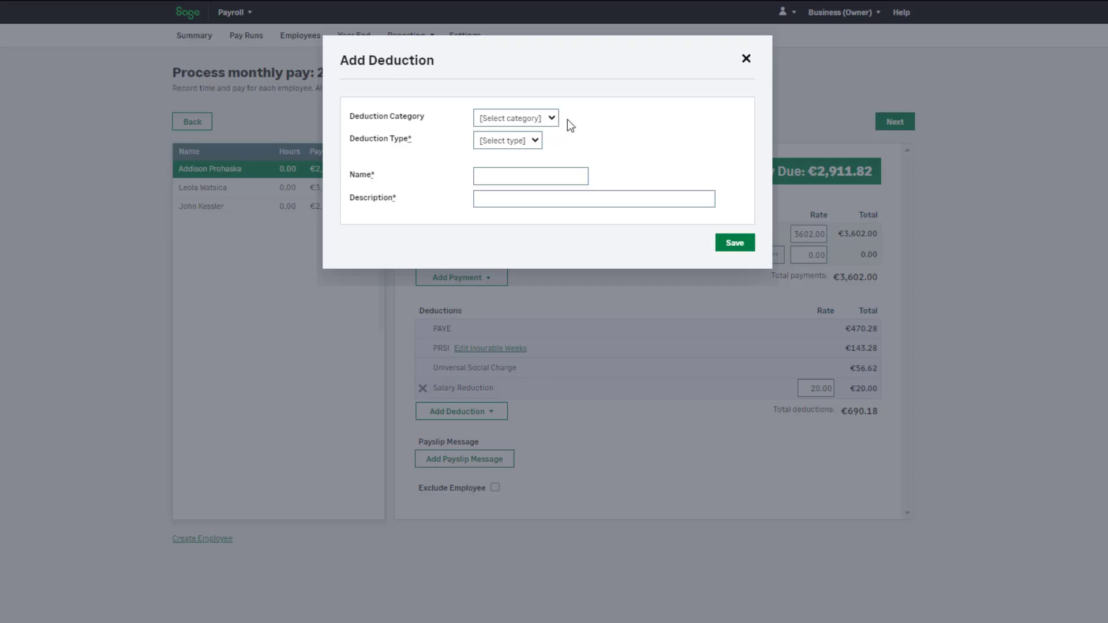
click(556, 118)
click(551, 151)
click(551, 141)
click(549, 185)
triple_click(502, 176)
key(BackSpace)
click(739, 243)
text(202)
click(1002, 483)
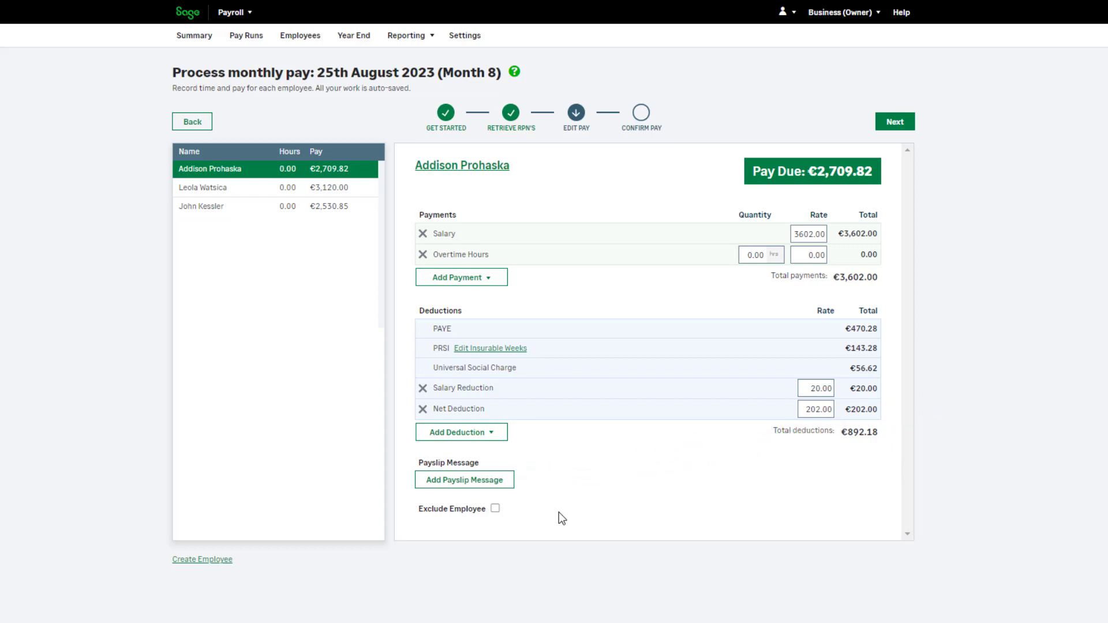
Tick Exclude Employee for the second employee and confirm, leaving their pay at €0.00.
click(367, 195)
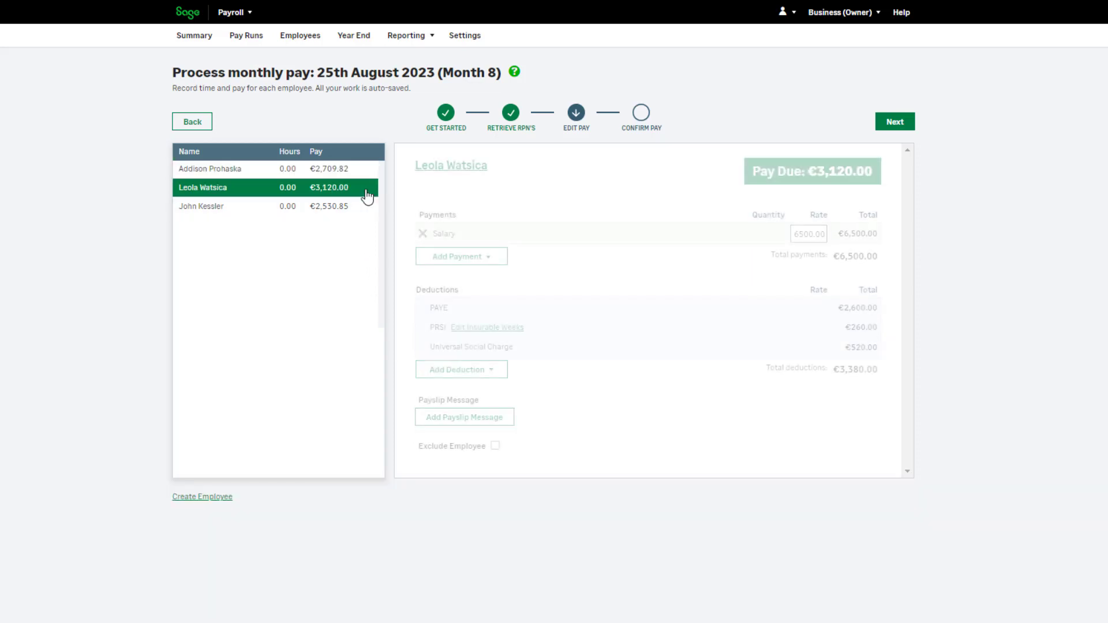
click(495, 446)
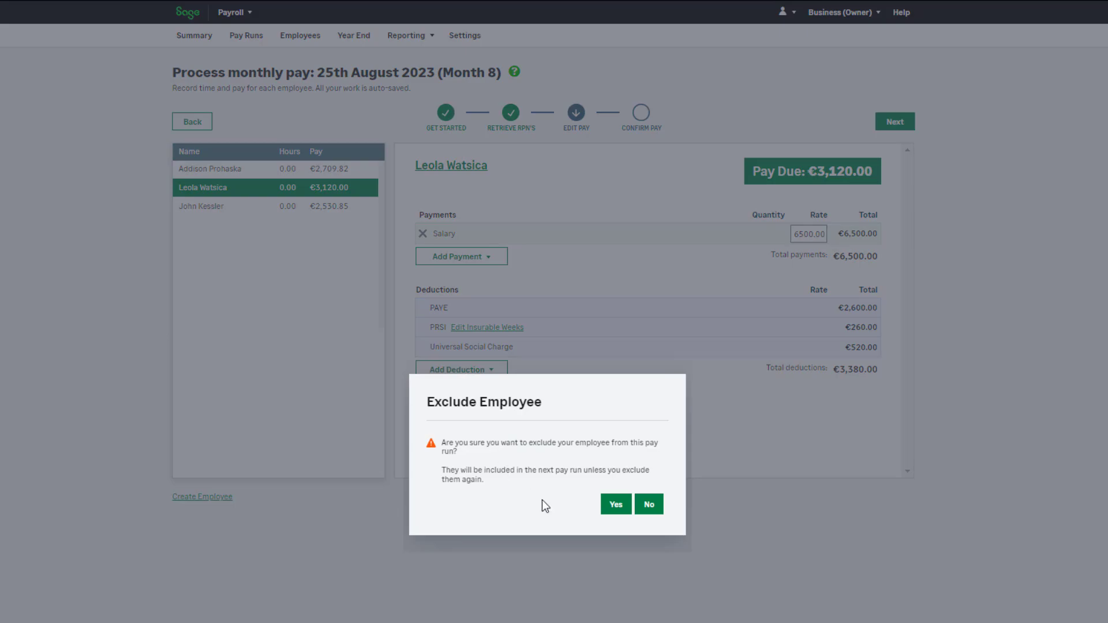
click(603, 506)
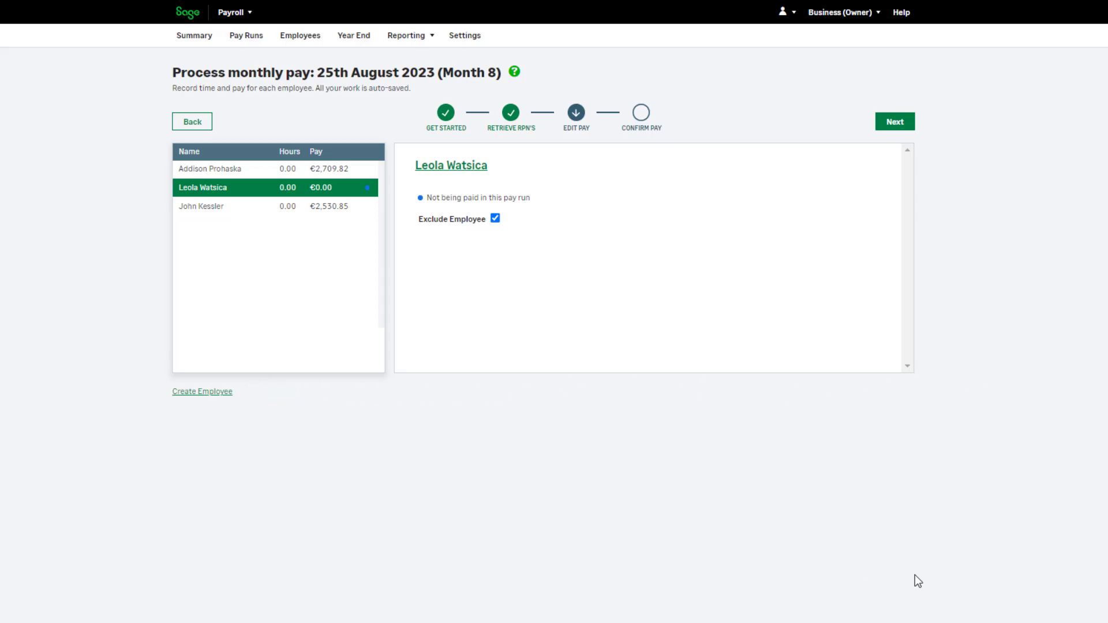
click(217, 393)
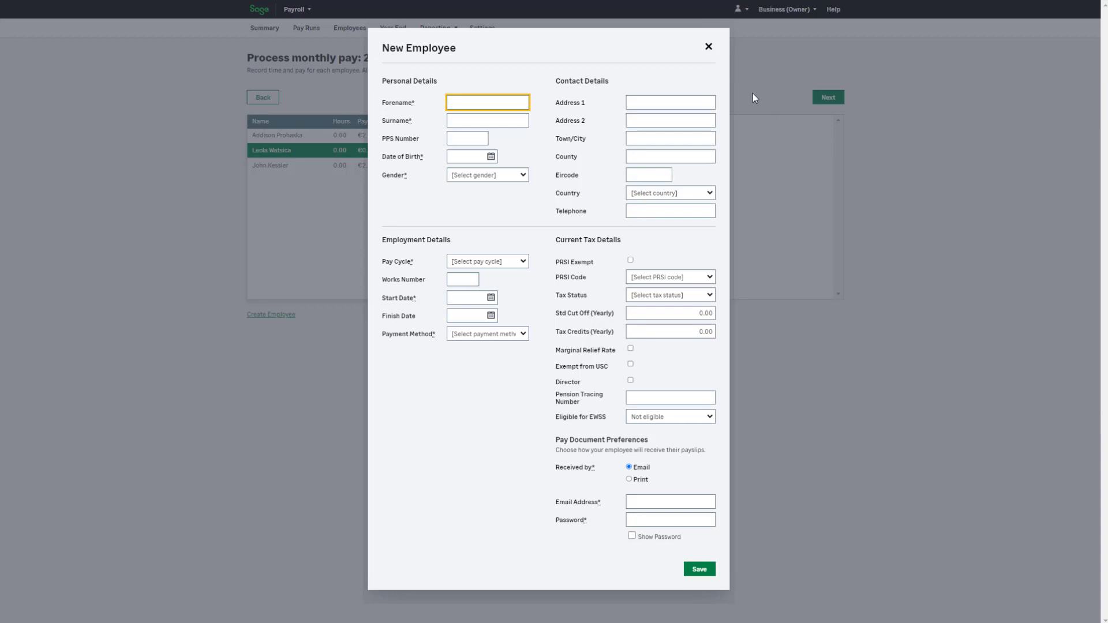
click(709, 46)
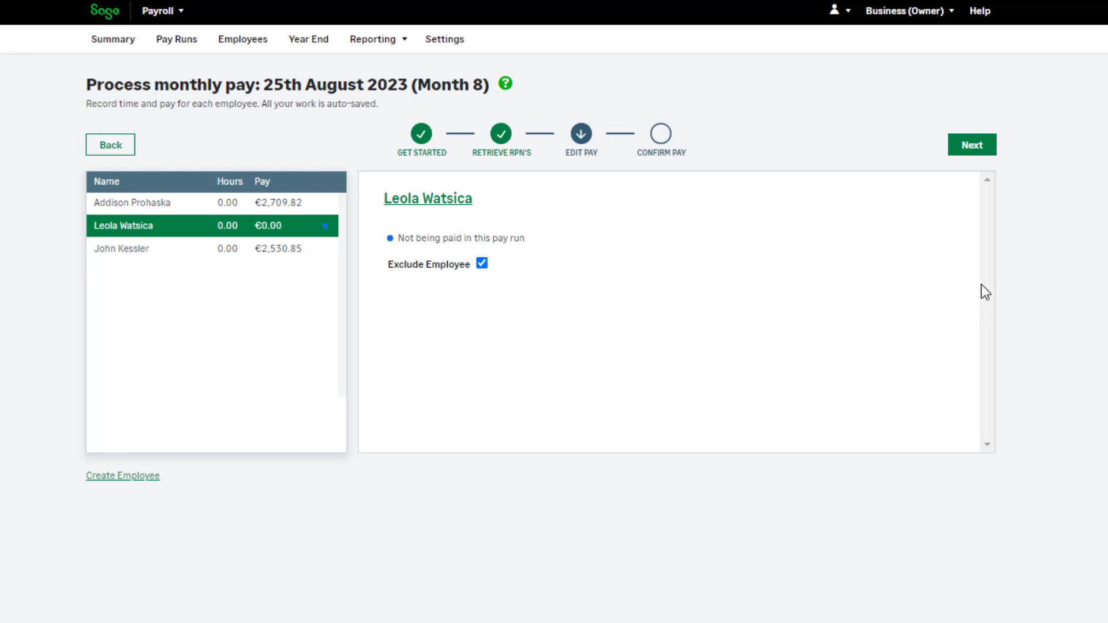
Advance to Confirm Pay and open the first employee's draft payslip for review.
click(972, 151)
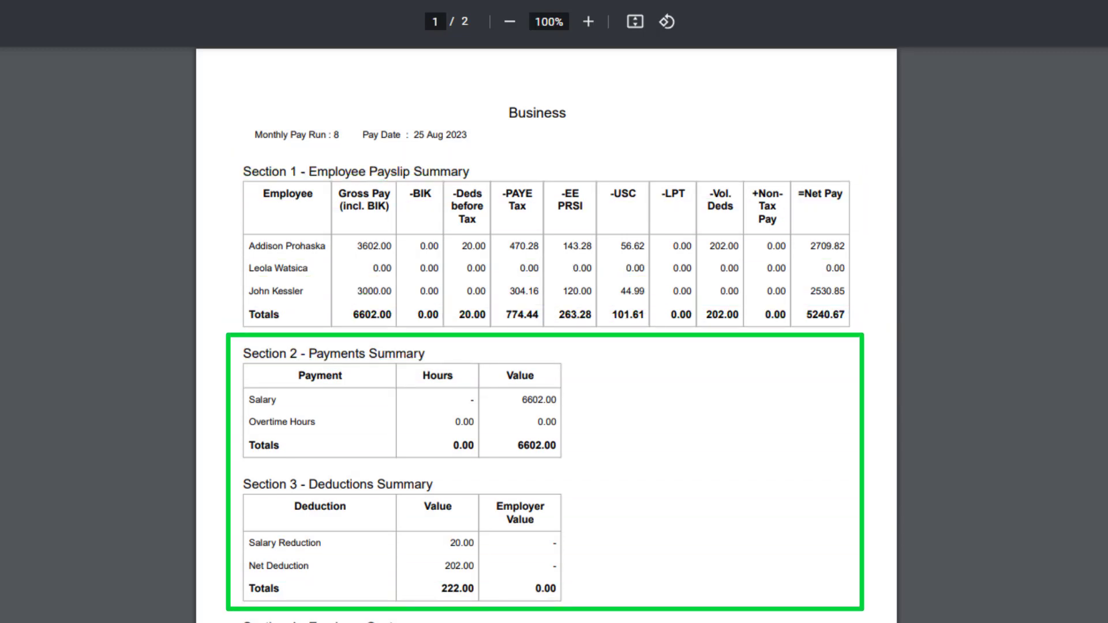
scroll(546, 334, down, 6)
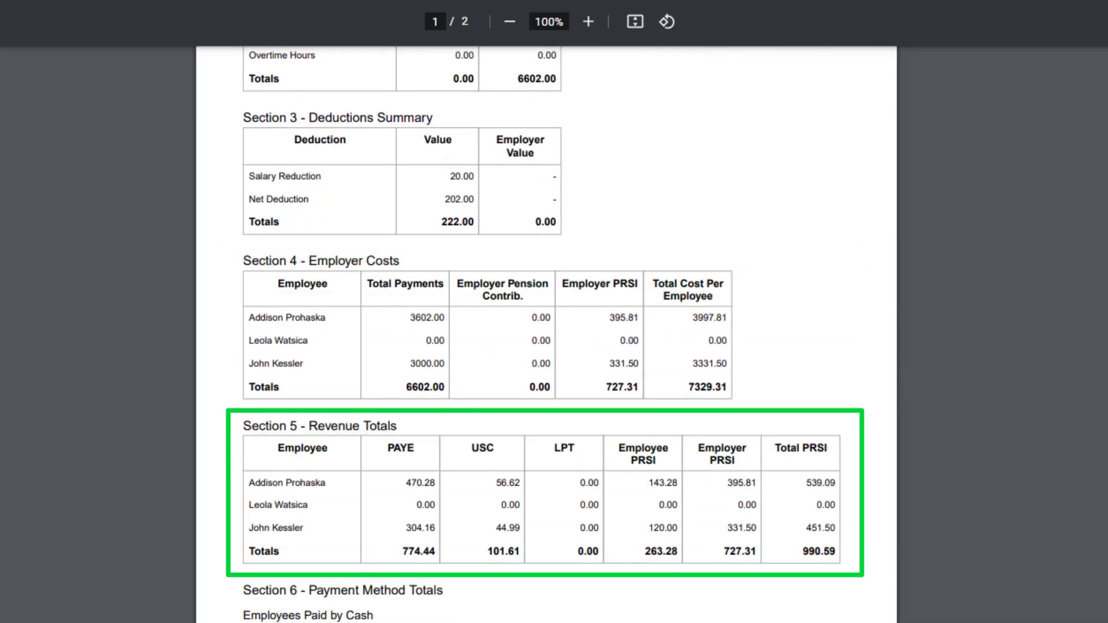
scroll(547, 335, down, 9)
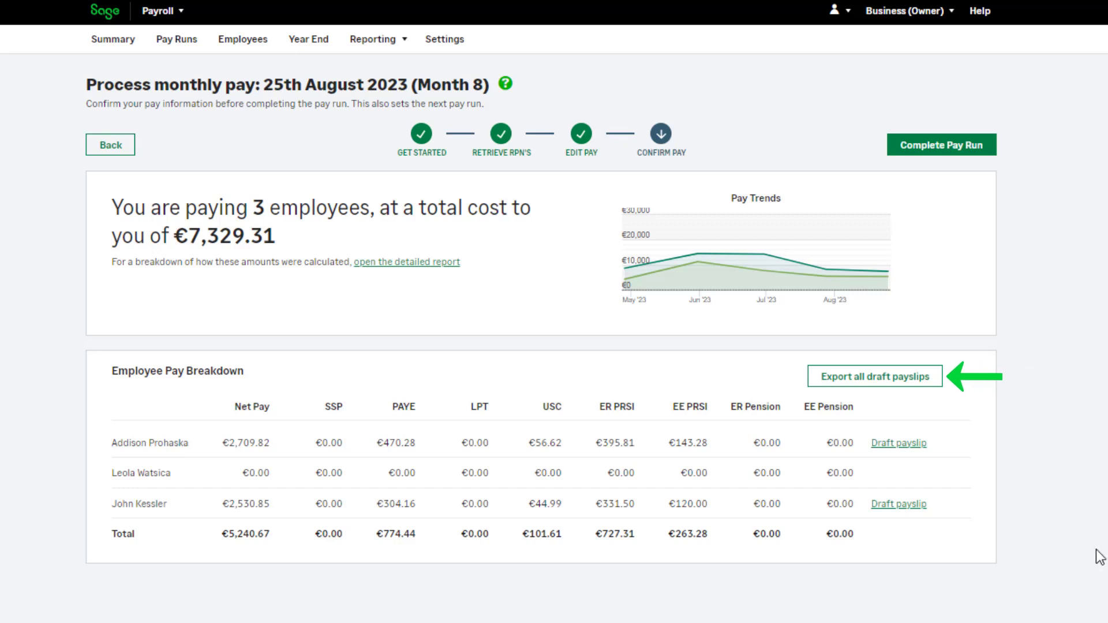
click(898, 444)
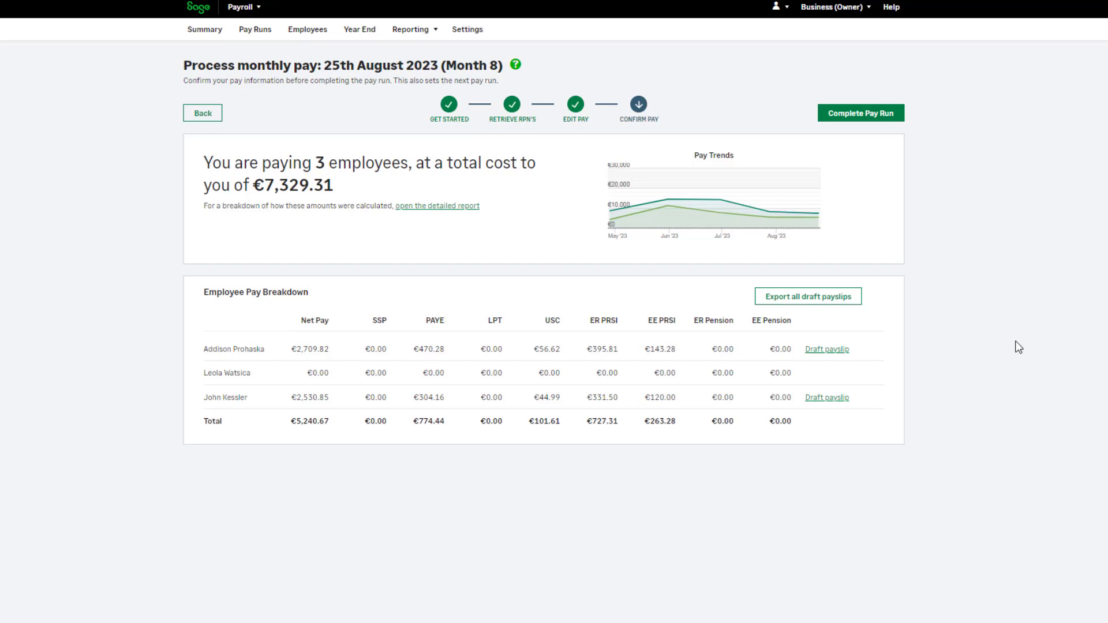
Complete the Month 8 pay run and submit it to ROS using the certificate password.
click(901, 127)
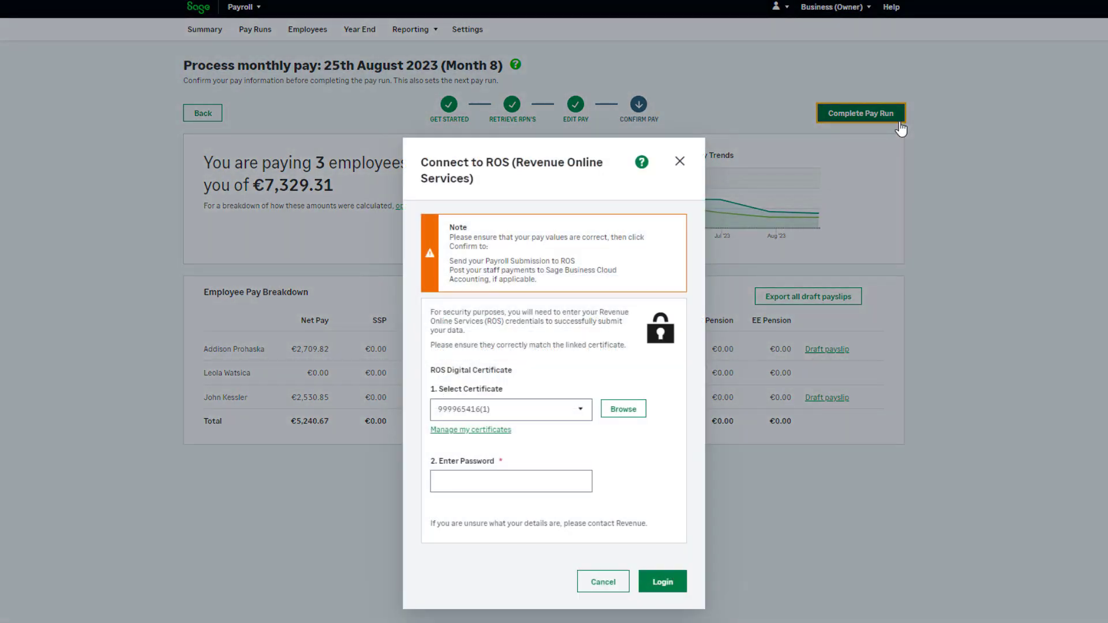
click(531, 481)
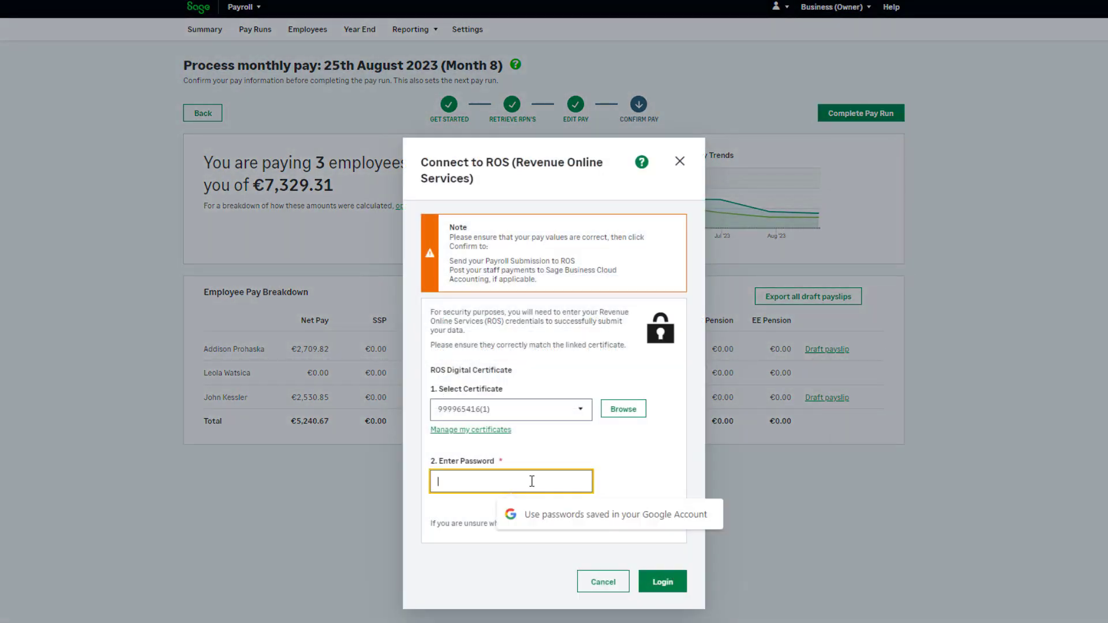
text(••••••••)
click(652, 488)
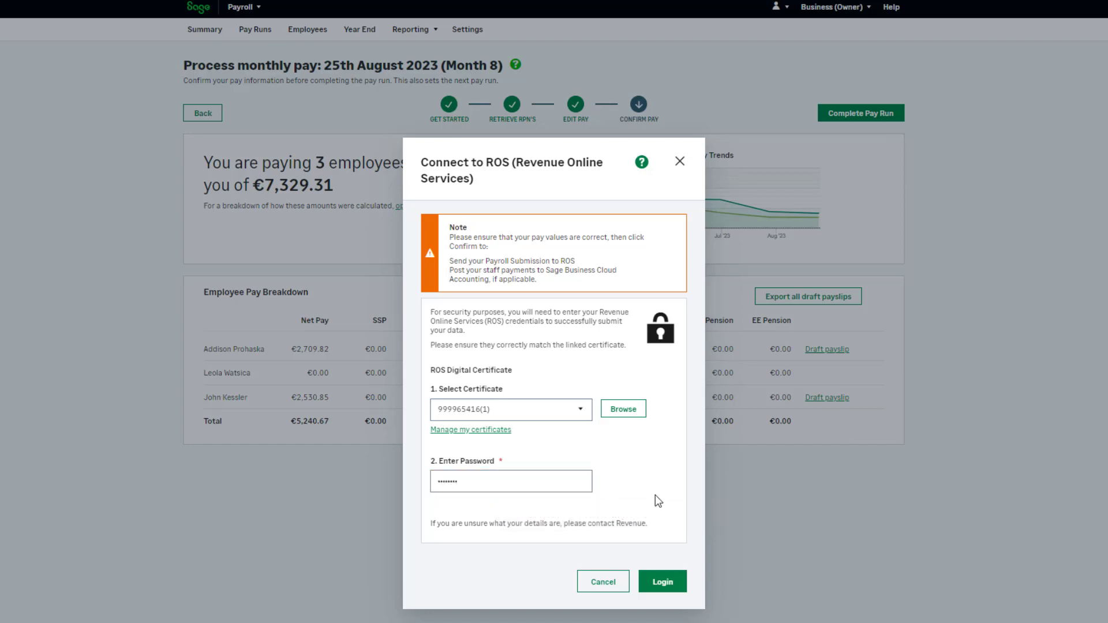
click(676, 587)
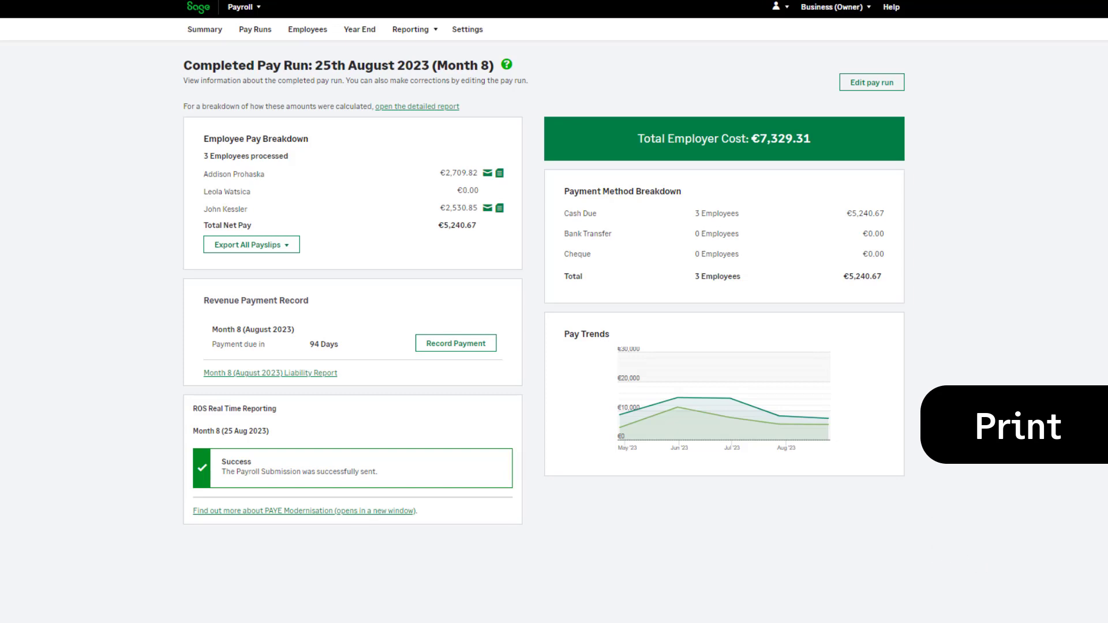
click(285, 247)
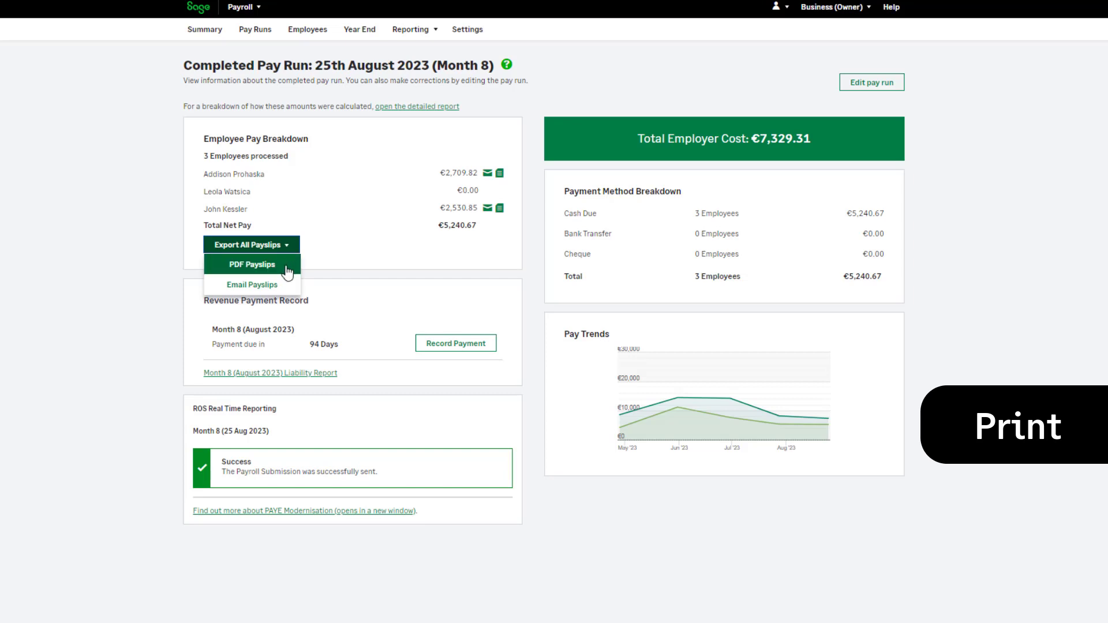
click(287, 266)
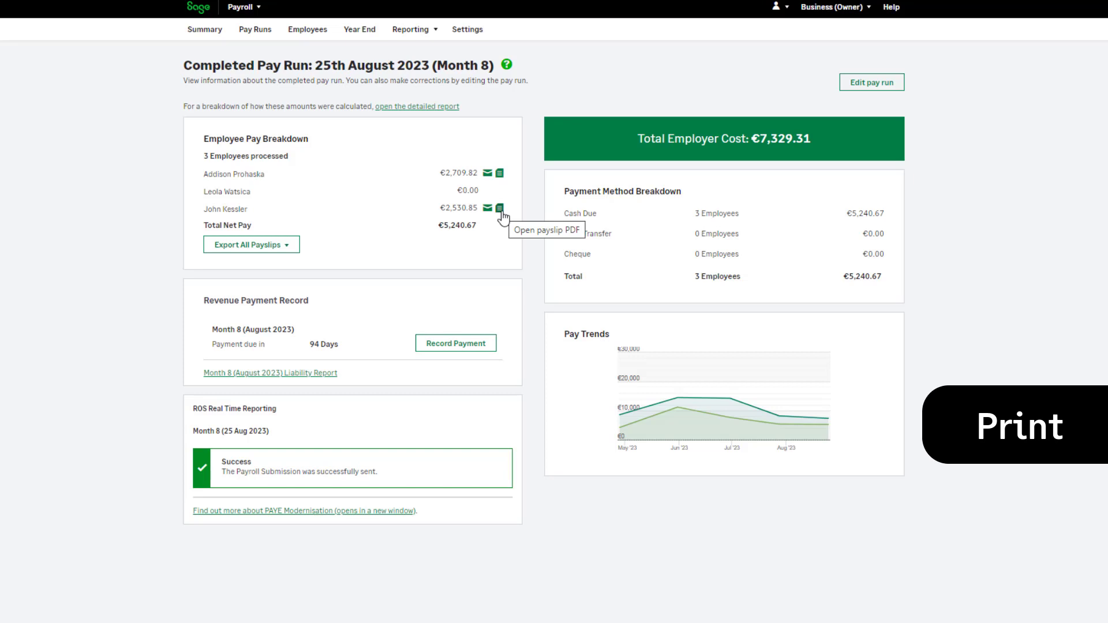
click(295, 245)
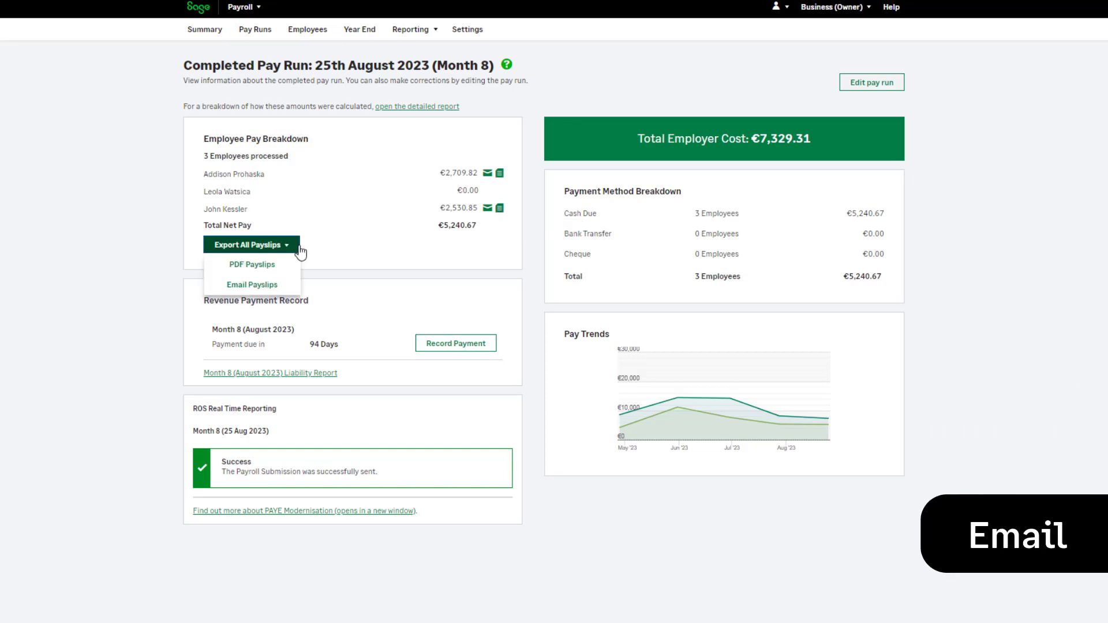
click(294, 289)
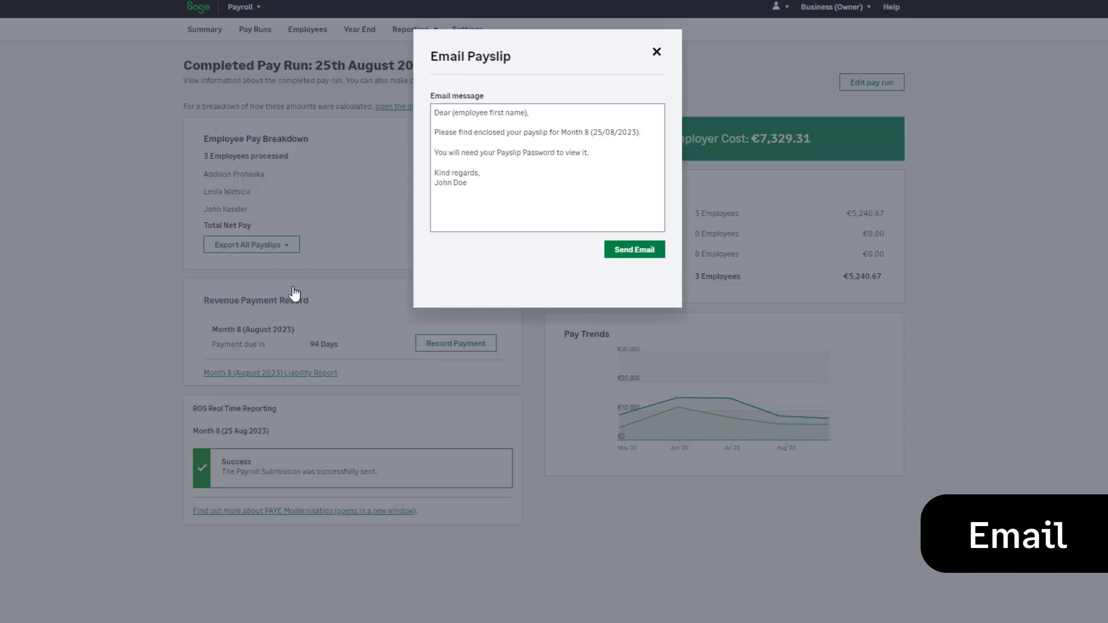
click(657, 53)
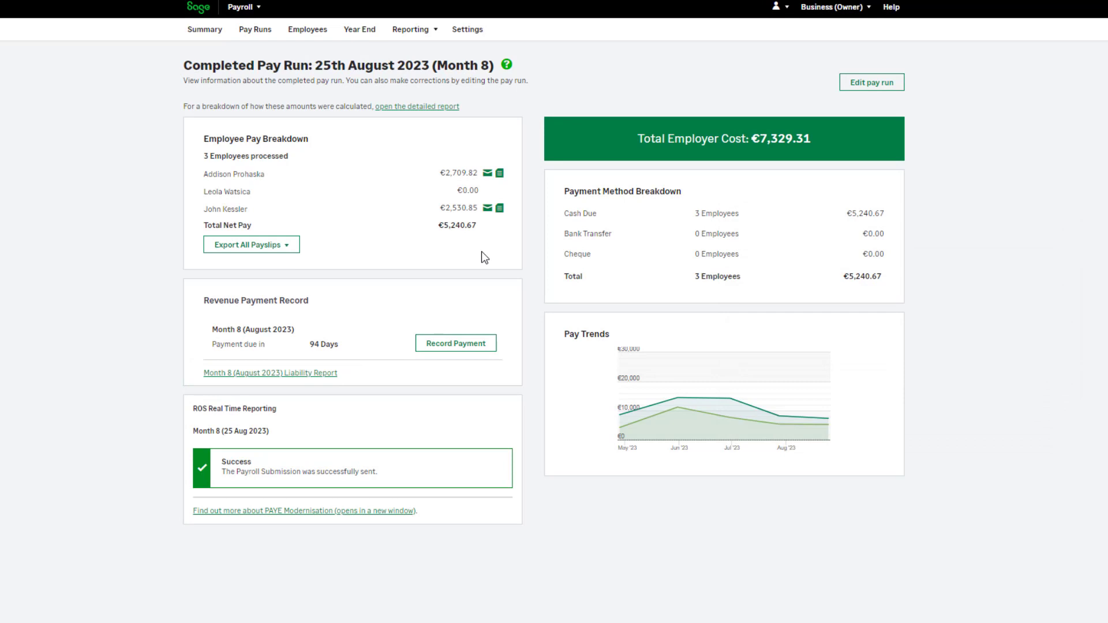
Go through Payroll Settings and the completed Month 8 pay run to the Month 9 (25 Sep 2023) summary.
click(467, 30)
click(472, 118)
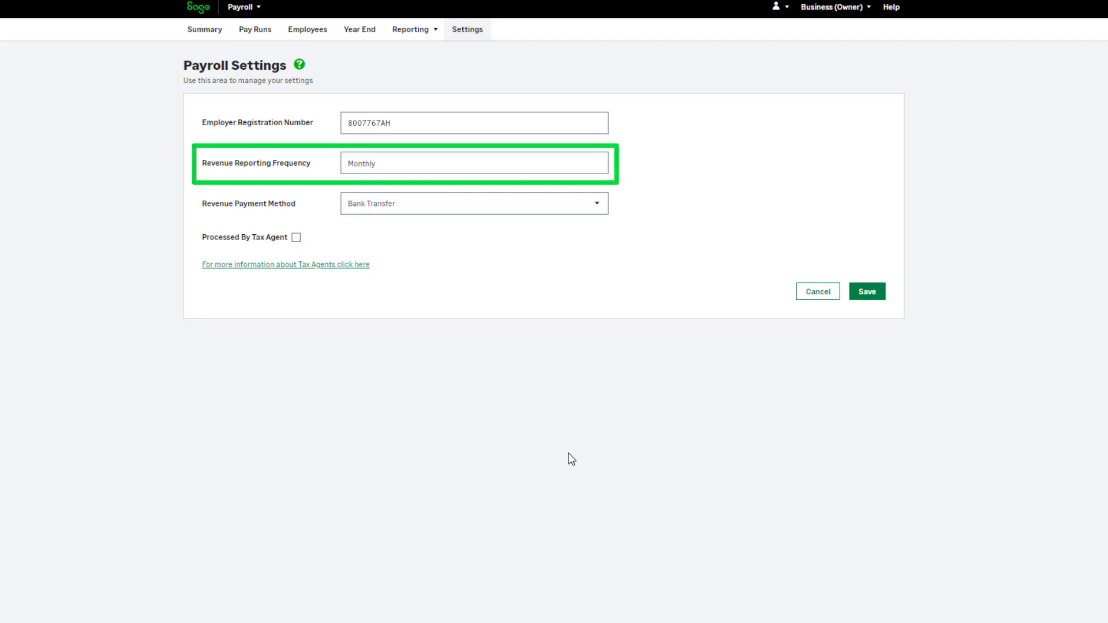
click(262, 36)
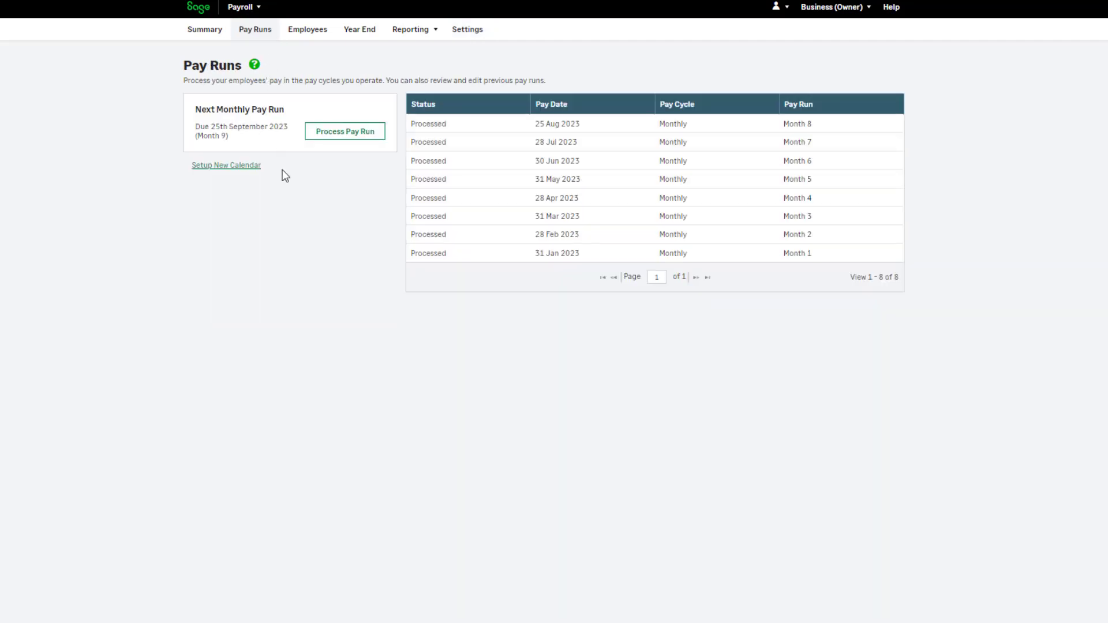
click(510, 137)
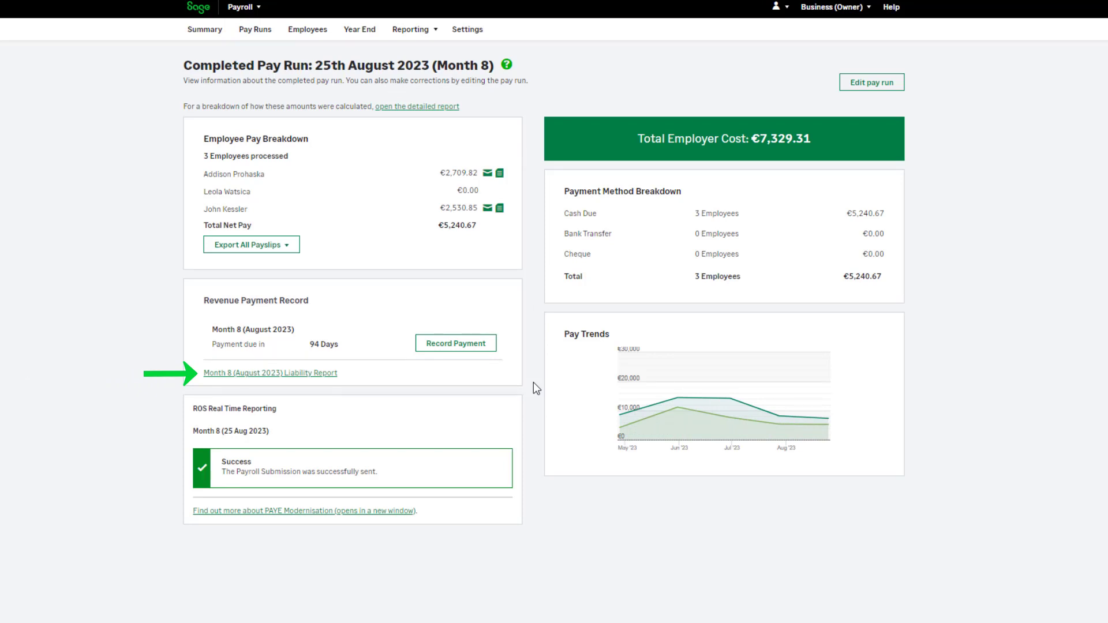
click(205, 29)
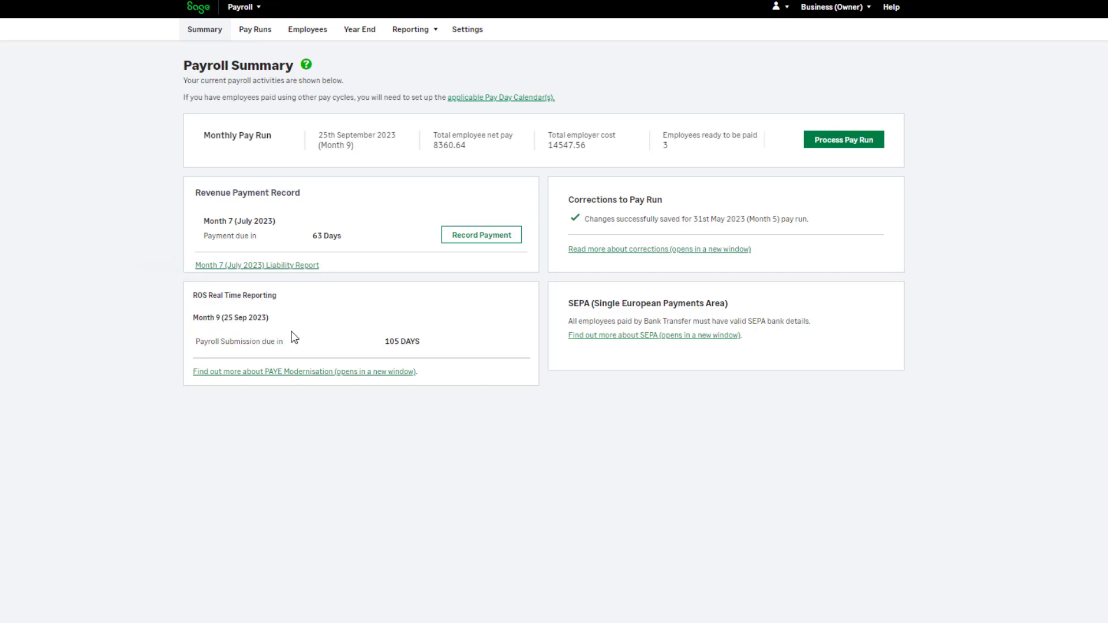
View the Month 7 (July 2023) Liability Report, then bring up the Reporting menu of payroll reports.
click(280, 265)
click(432, 32)
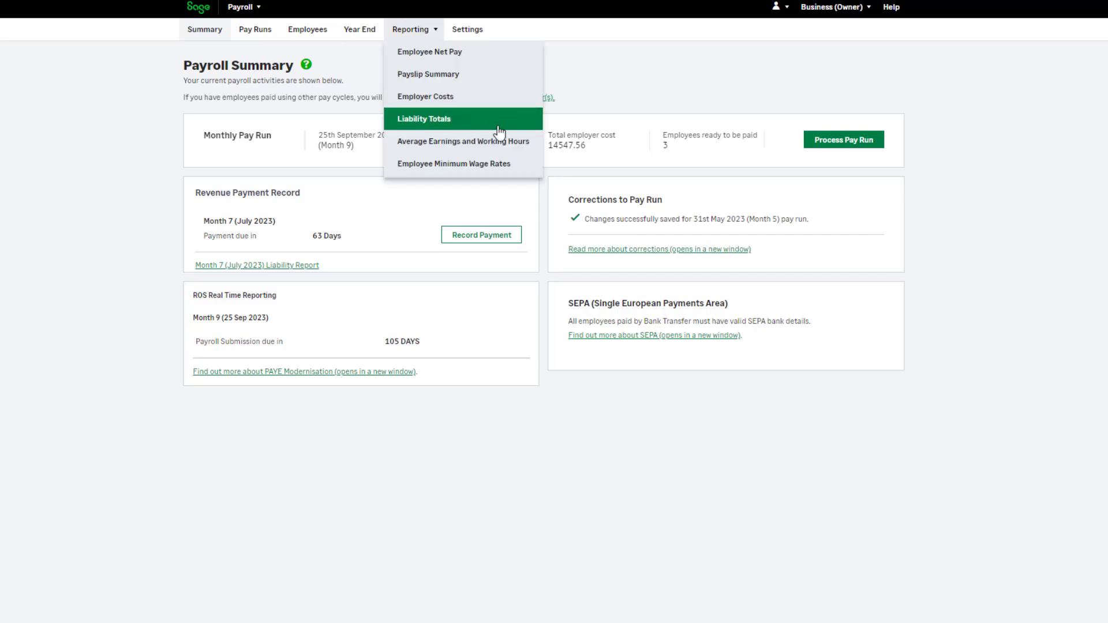